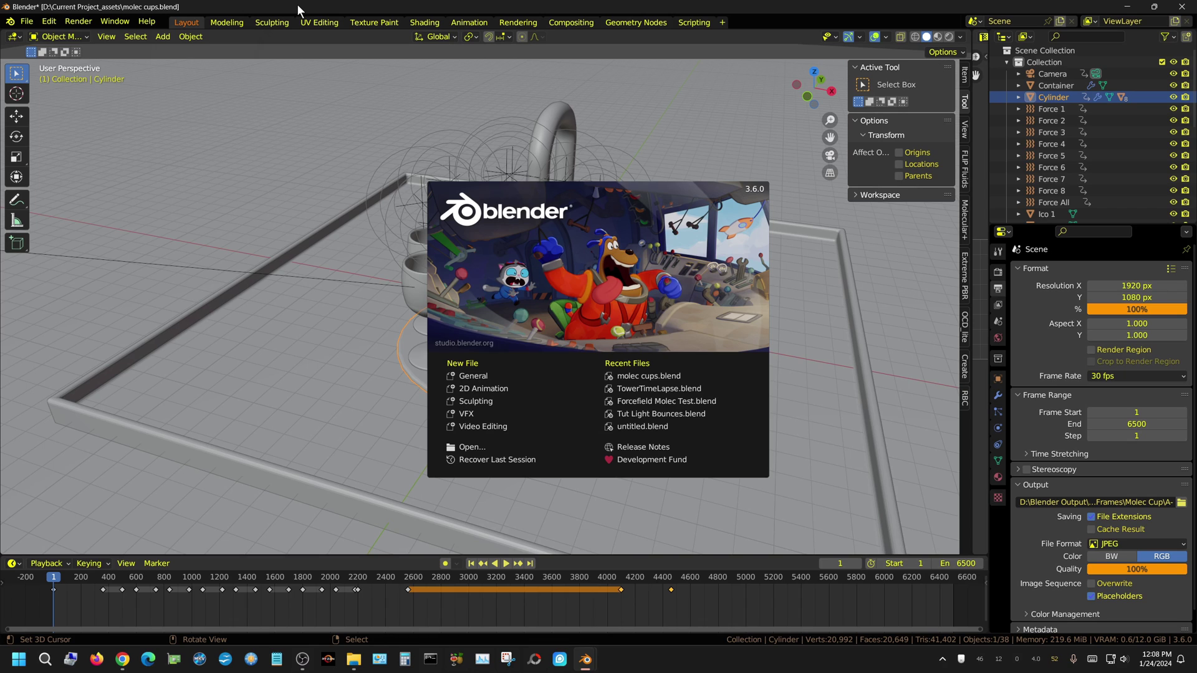
# Close the splash screen, select the Container frame and the Pipe, and orbit to a lower view
pyautogui.click(285, 124)
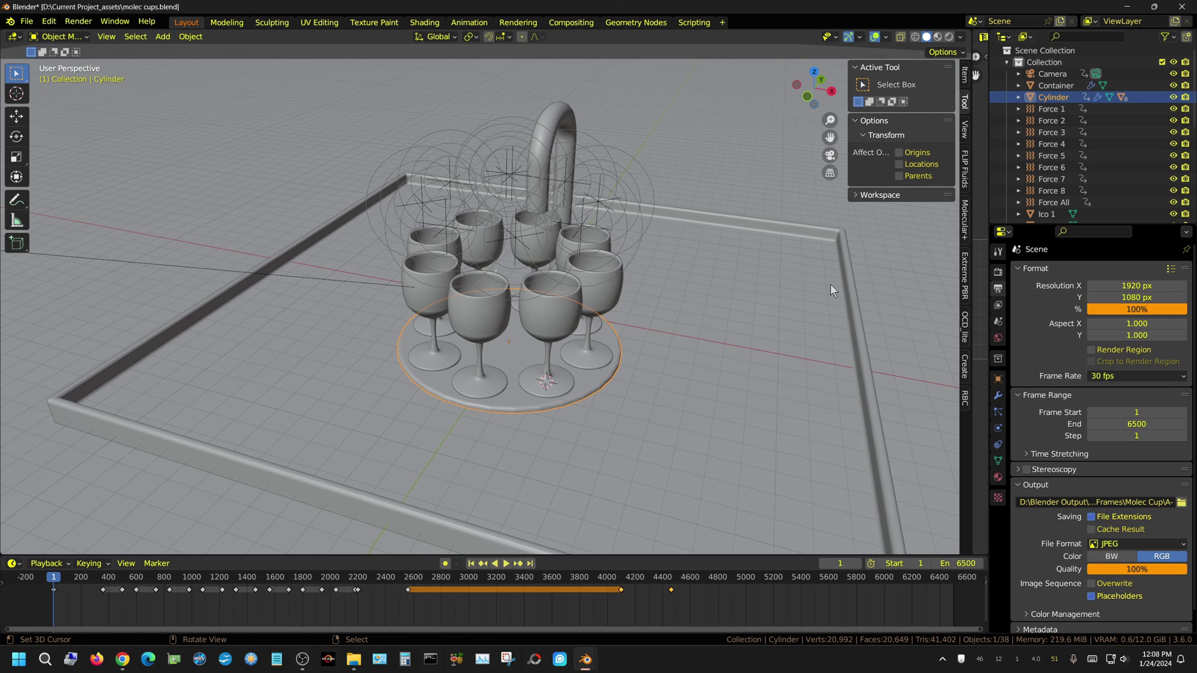
pyautogui.click(862, 369)
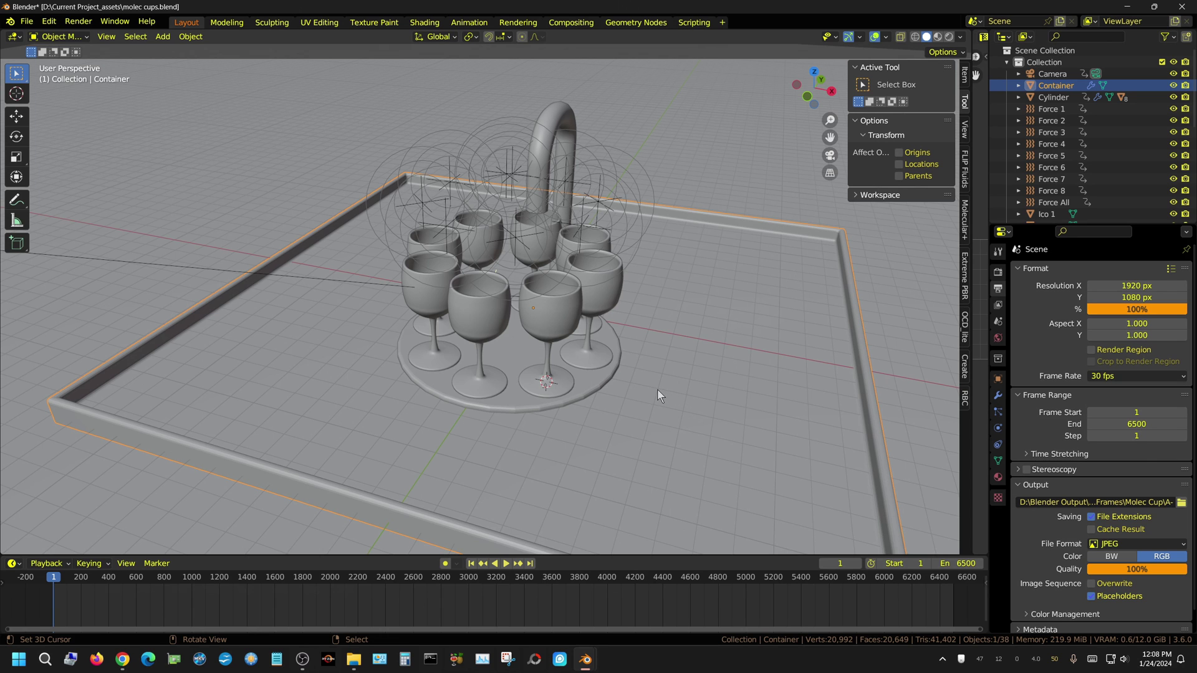
pyautogui.click(557, 114)
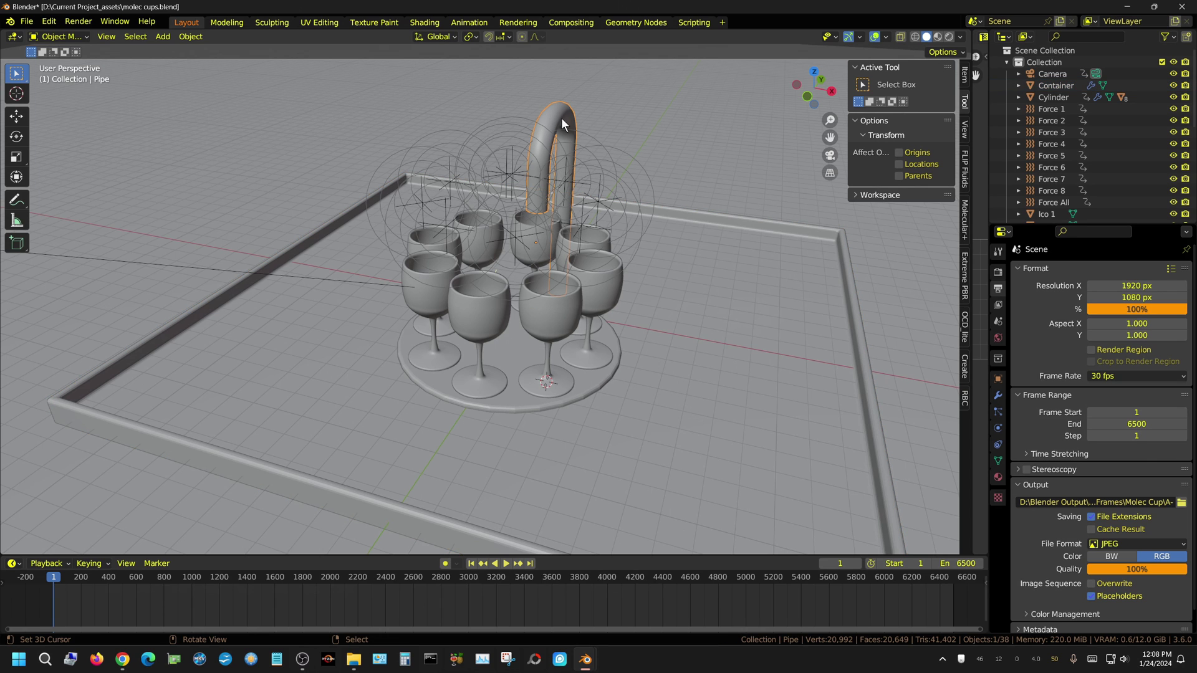
pyautogui.moveTo(601, 144); pyautogui.dragTo(552, 177, button='middle')
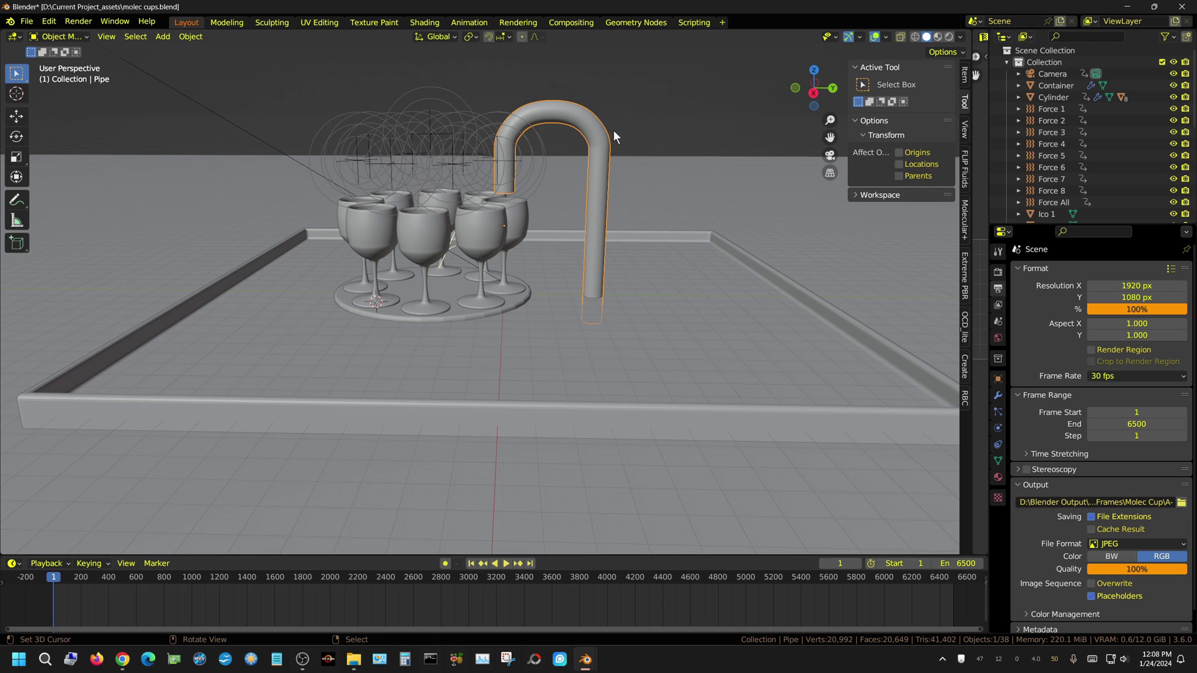
# Switch to wireframe and a zoomed Right Orthographic view of the glasses and pipe outlet
pyautogui.scroll(-5, 1131, 159)
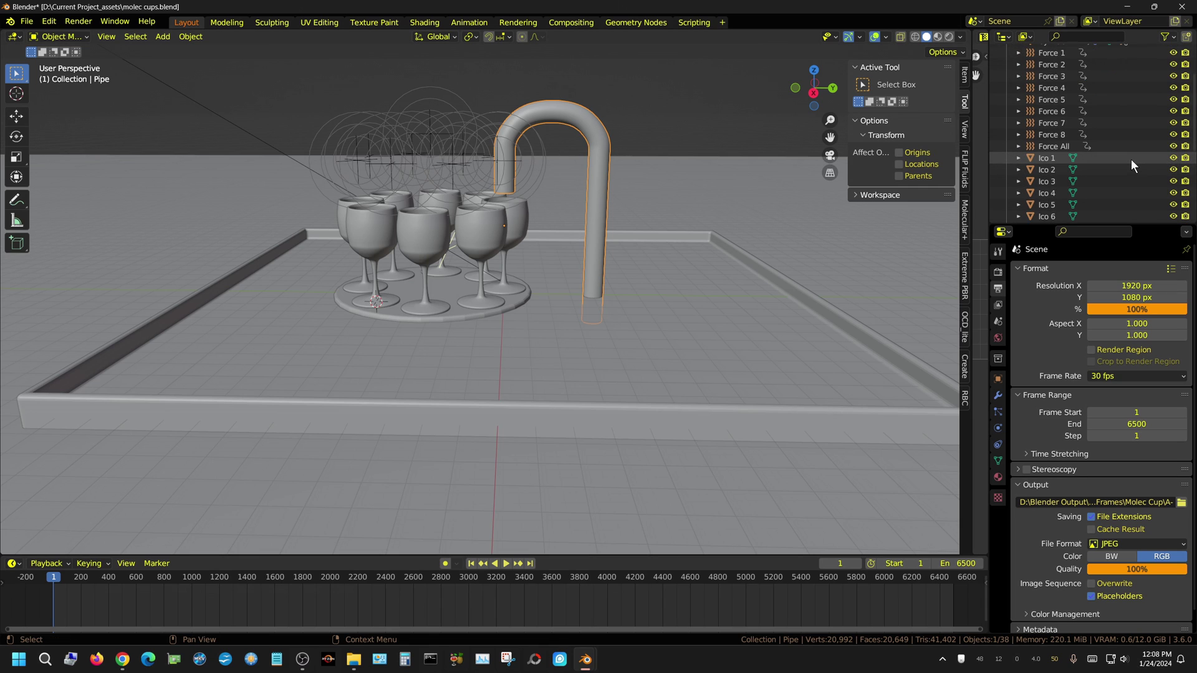
pyautogui.scroll(-3, 1132, 160)
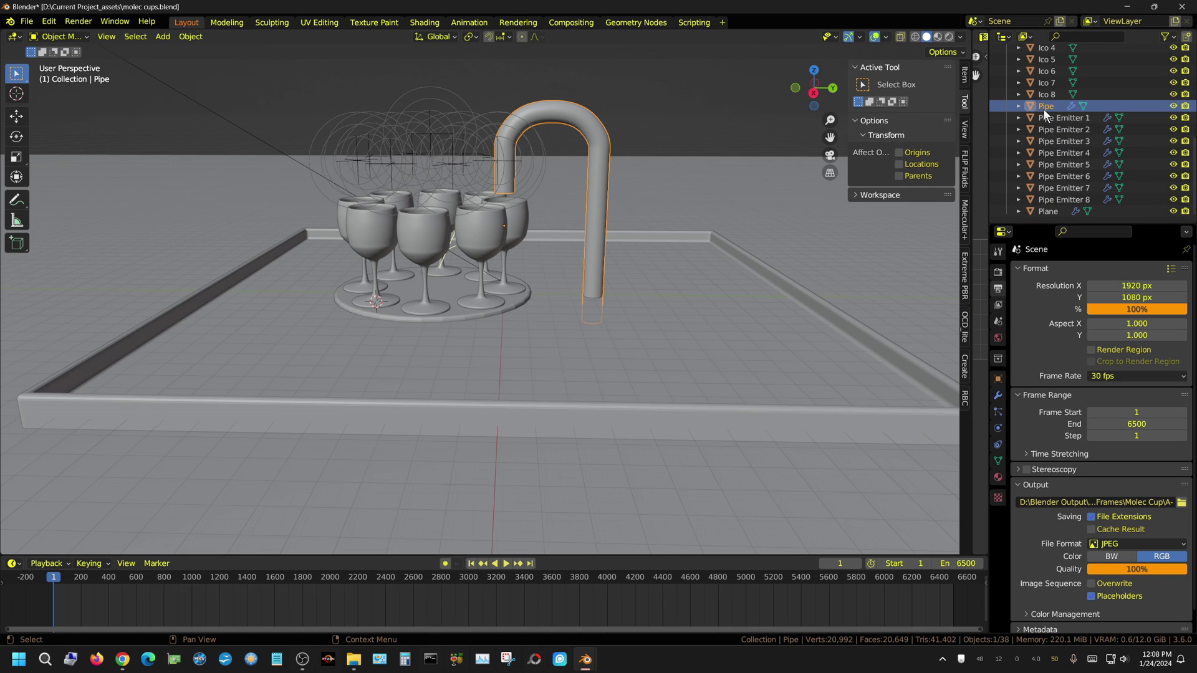
pyautogui.click(915, 37)
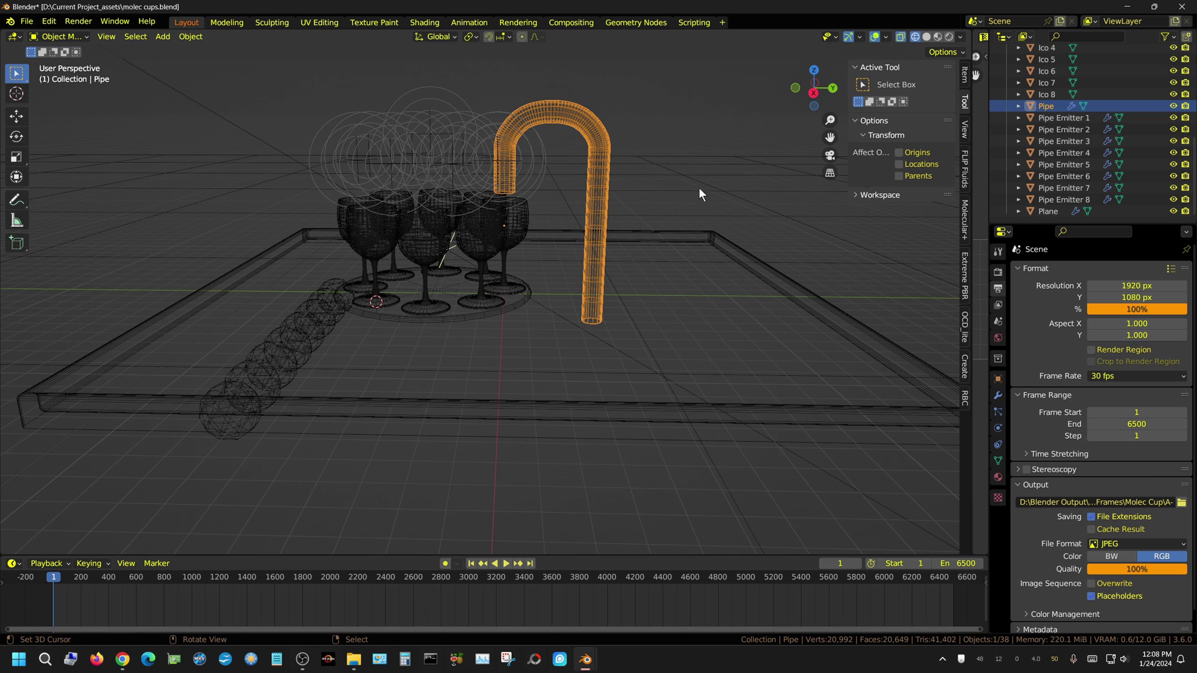
pyautogui.press('KP_3')
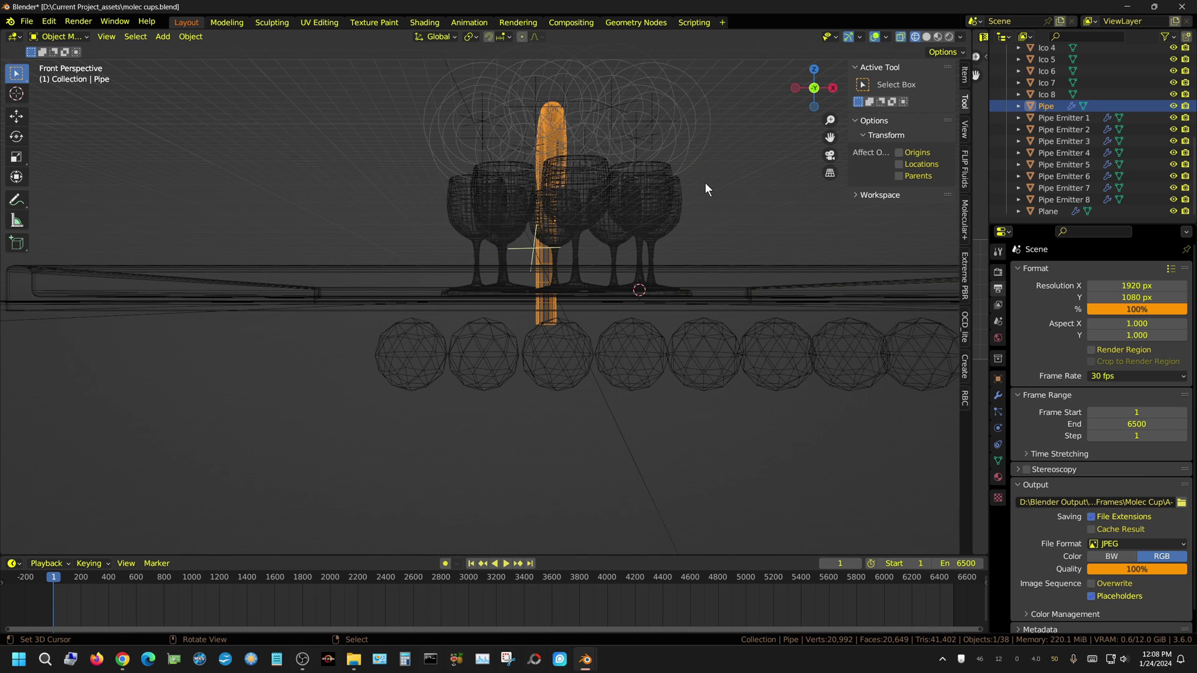
pyautogui.press('KP_5')
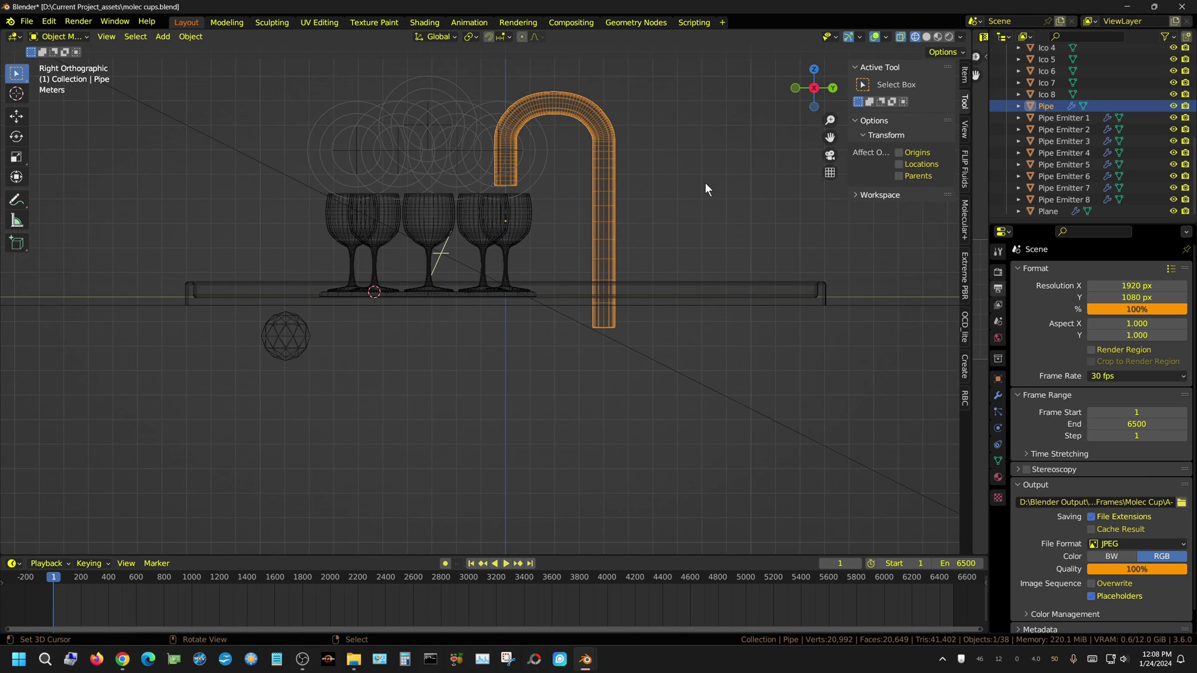
pyautogui.scroll(5, 554, 246)
pyautogui.keyDown('shift'); pyautogui.moveTo(588, 176); pyautogui.dragTo(596, 446, button='middle'); pyautogui.keyUp('shift')
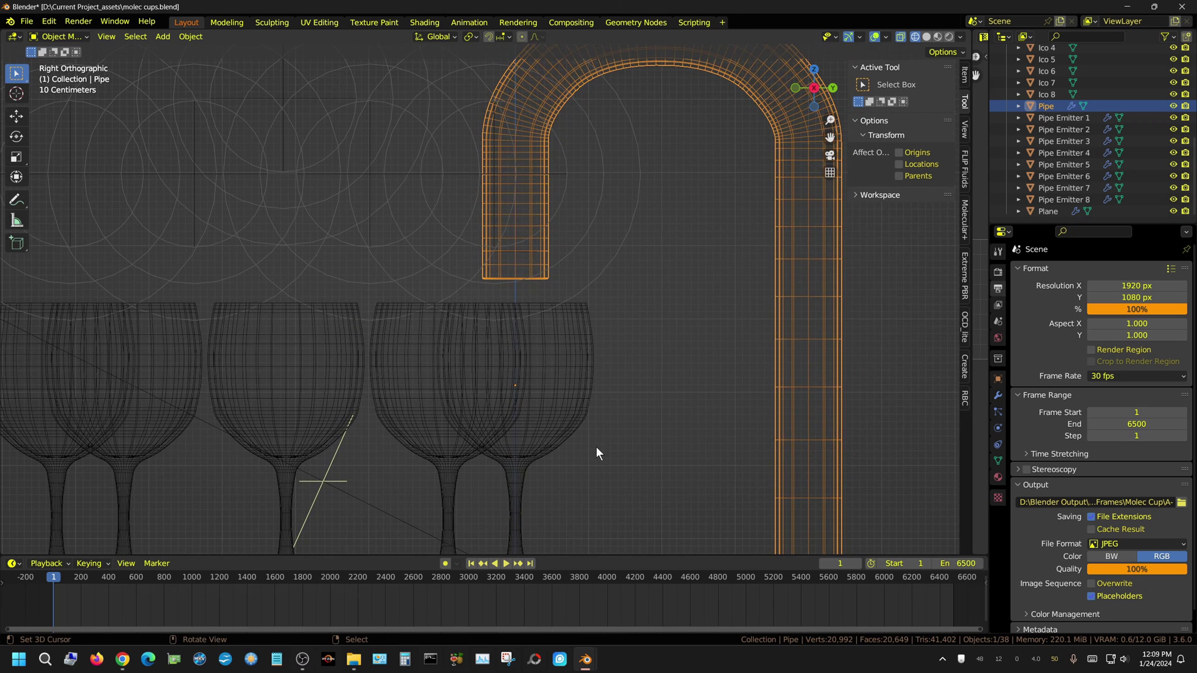
# Step through Pipe Emitters 1–8 and show Emitter 8's particles: 10000, frames 2041–2140
pyautogui.click(1065, 118)
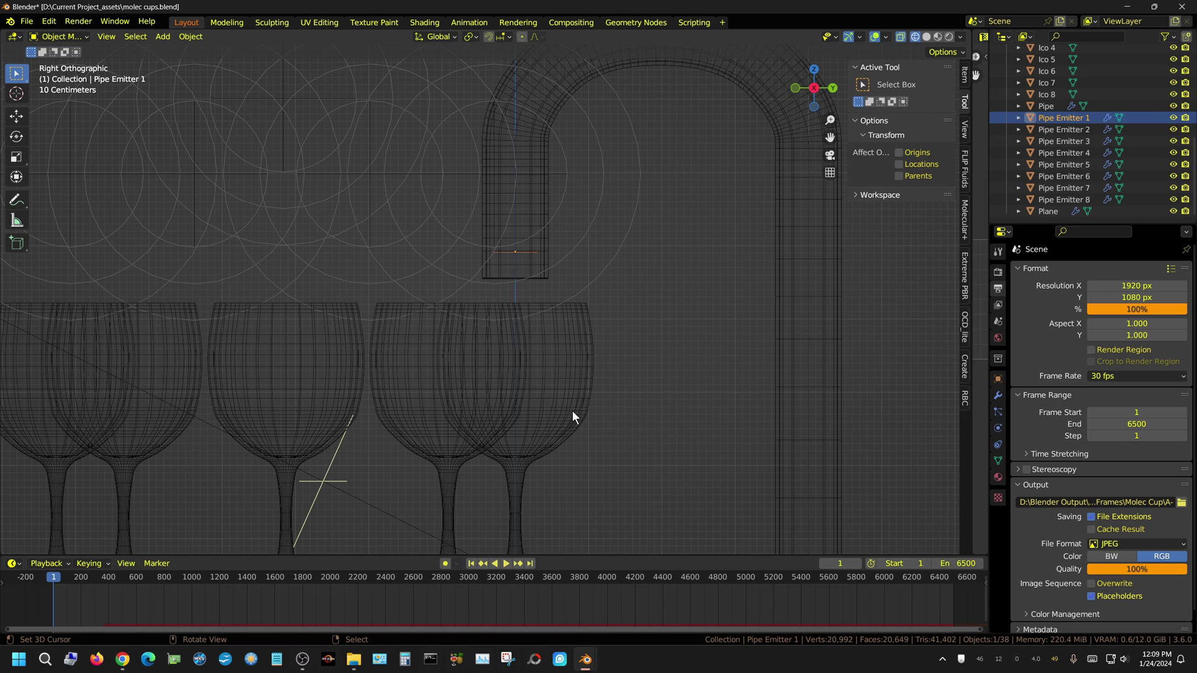
pyautogui.click(1065, 130)
pyautogui.click(1068, 142)
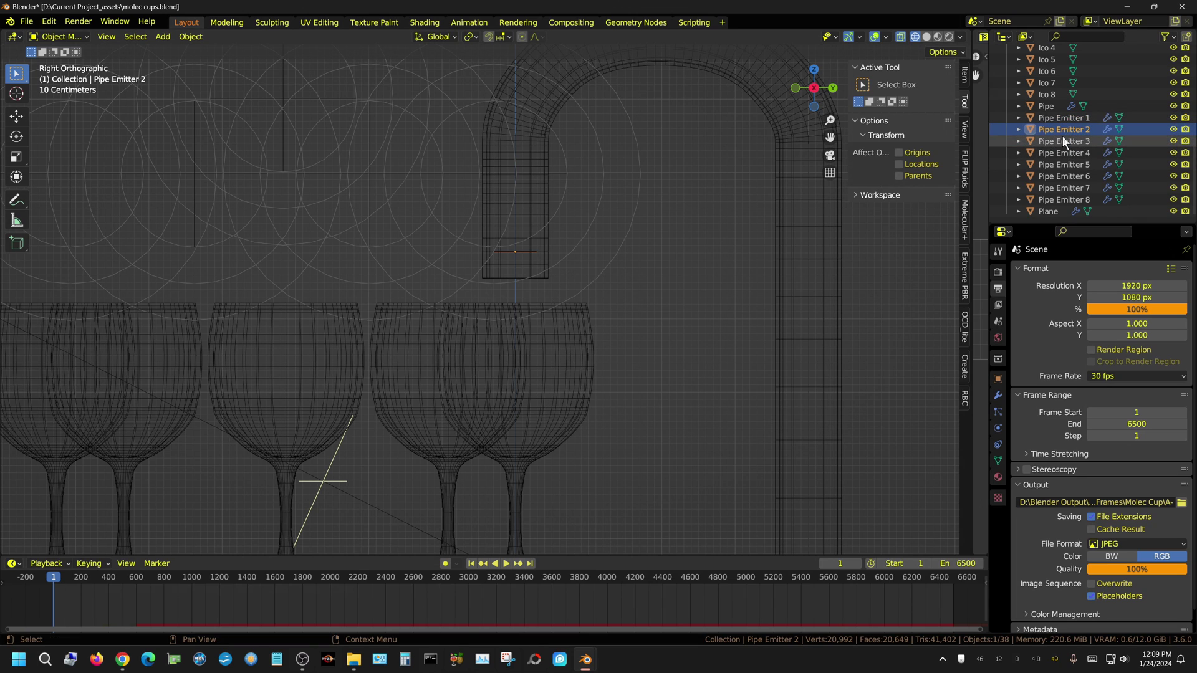
pyautogui.click(1064, 154)
pyautogui.click(1072, 167)
pyautogui.click(1072, 175)
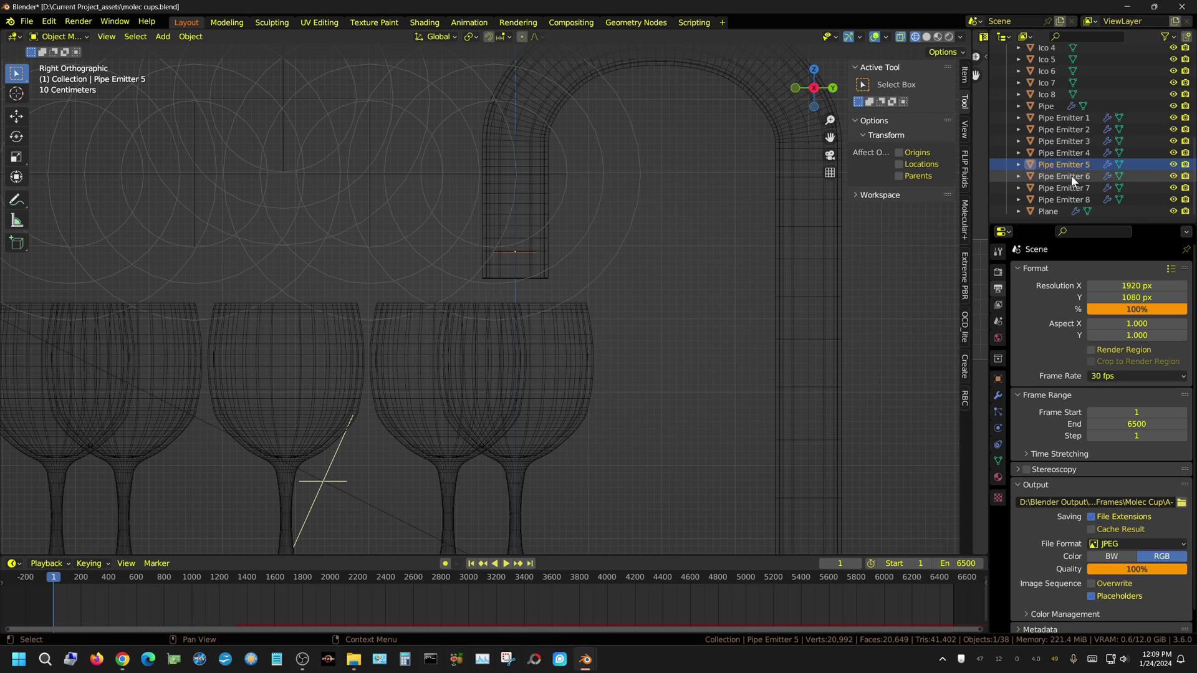
pyautogui.click(1072, 187)
pyautogui.click(1069, 200)
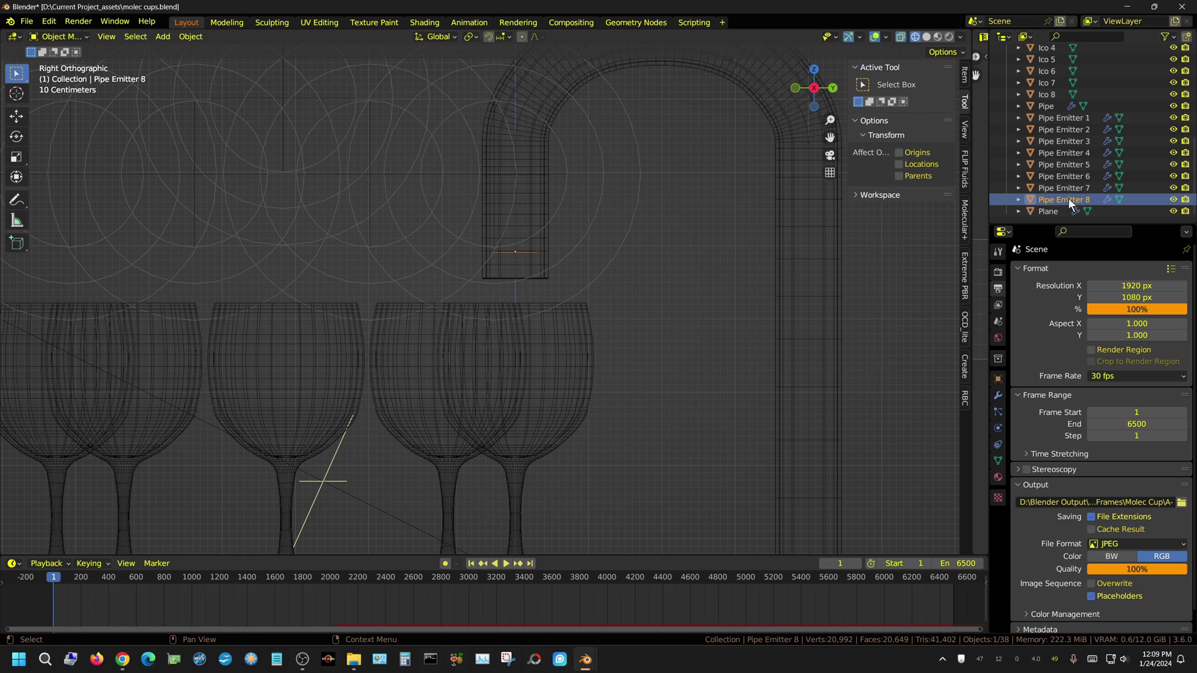
pyautogui.click(998, 412)
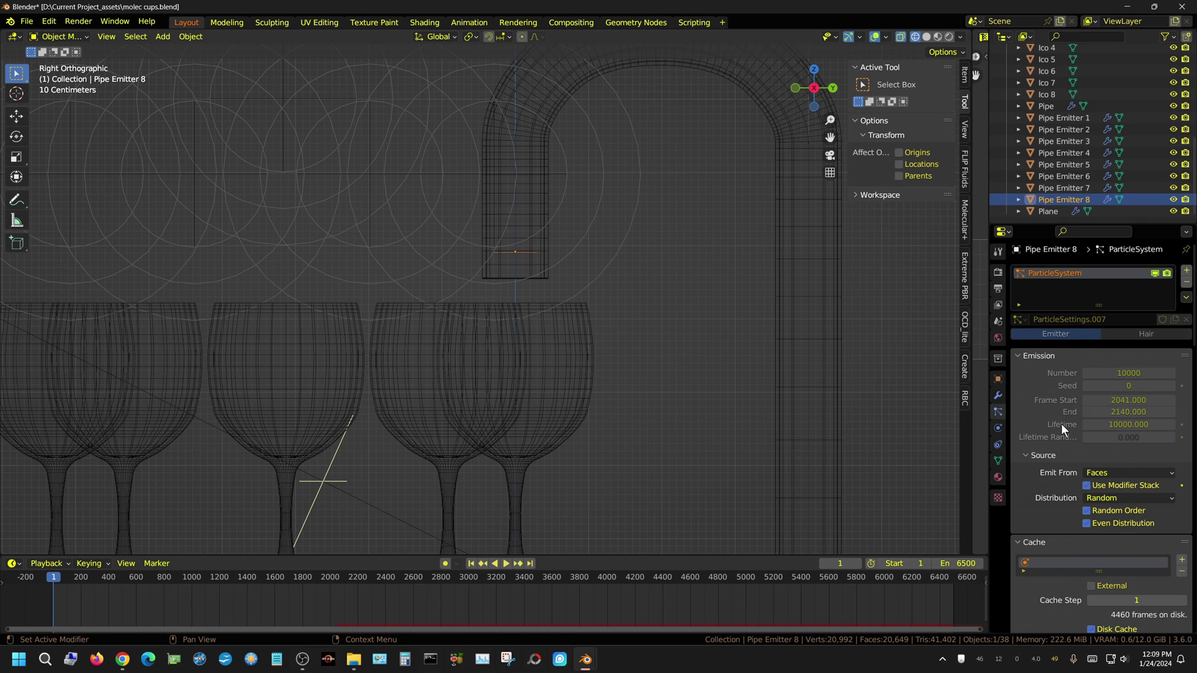
# Orbit to an angled view, select the tray's Cylinder object and scroll the Outliner up
pyautogui.moveTo(595, 293); pyautogui.dragTo(575, 315, button='middle')
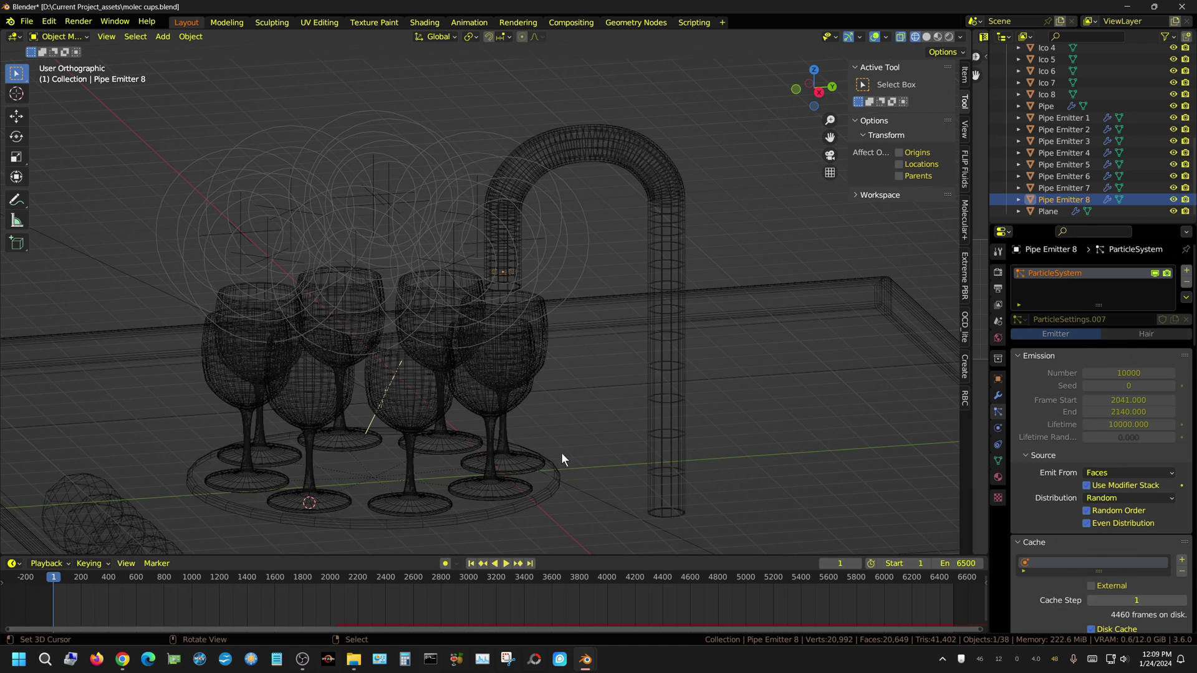
pyautogui.click(546, 489)
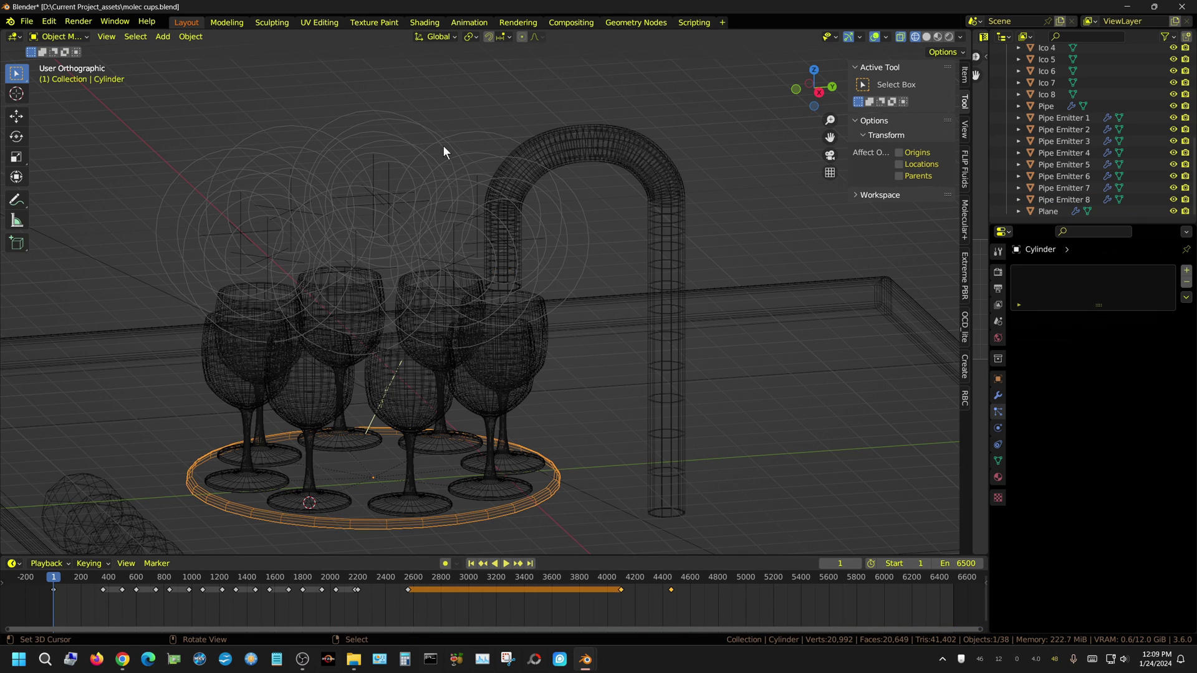
pyautogui.scroll(5, 1122, 144)
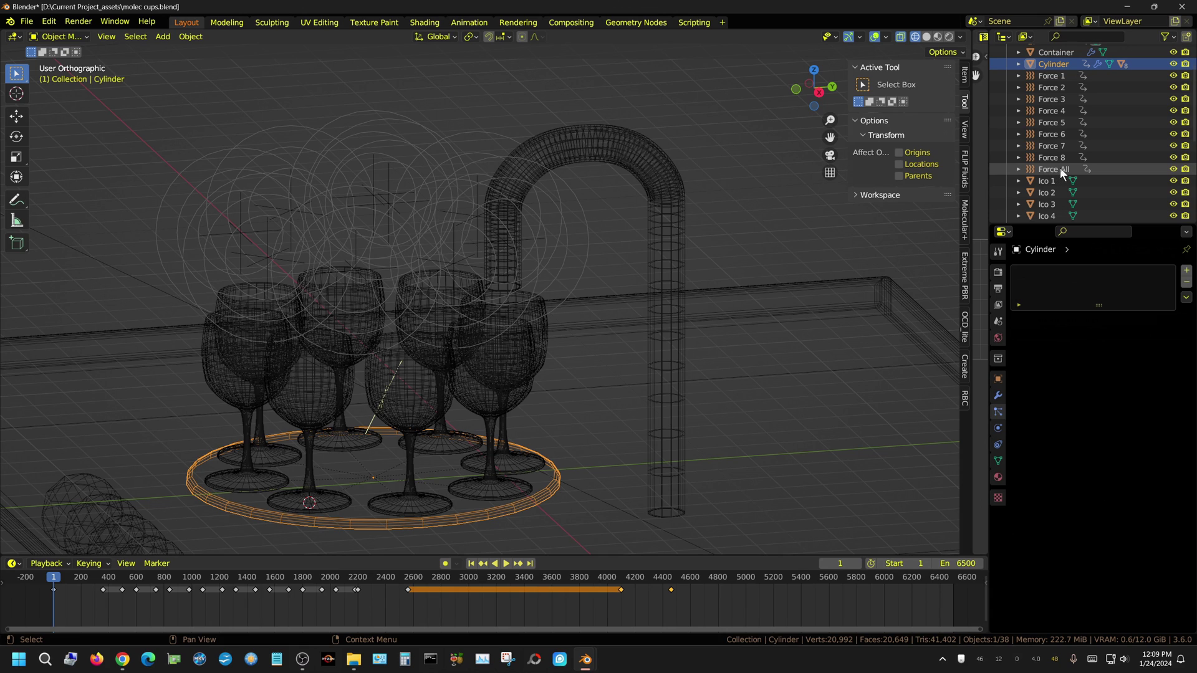
# Select Force All and Force 1, then show Pipe Emitter 1's particles: 10000, frames 361–460
pyautogui.click(1051, 169)
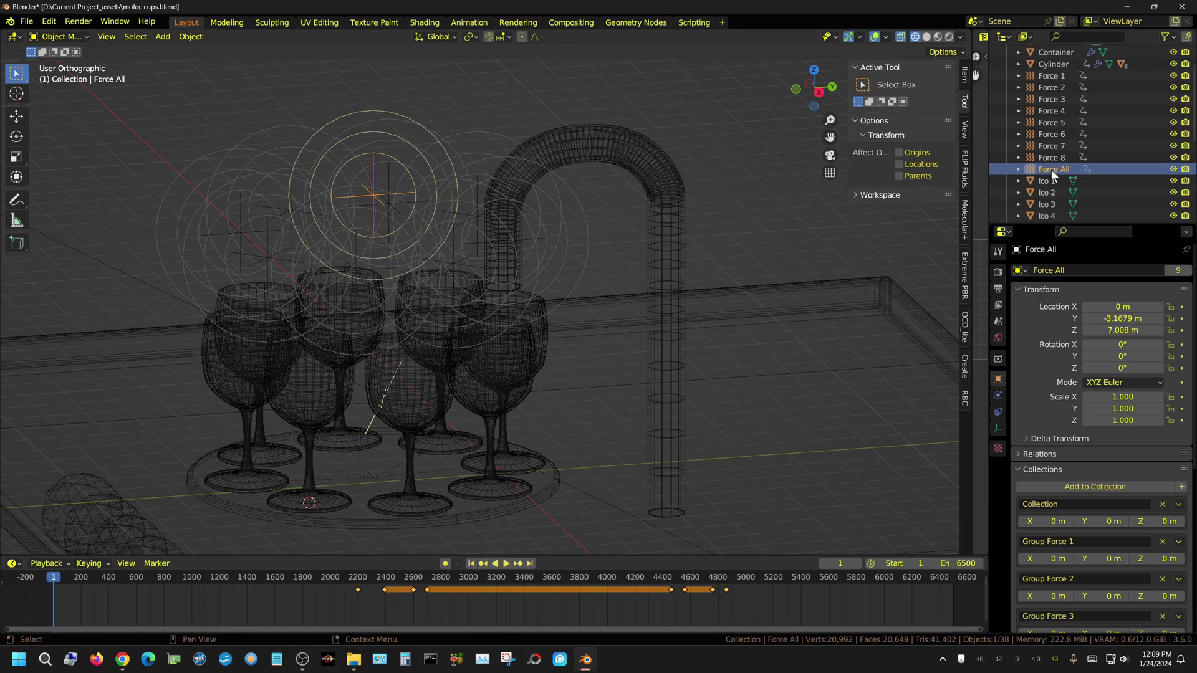
pyautogui.scroll(-2, 1056, 378)
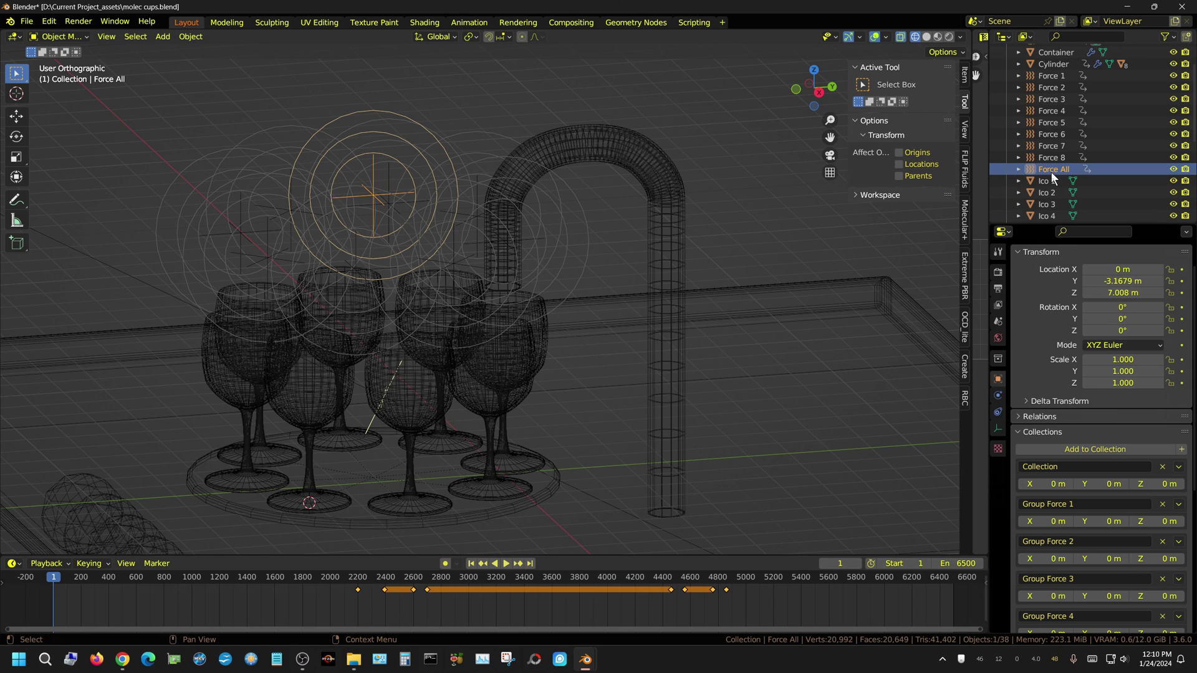
pyautogui.click(1050, 76)
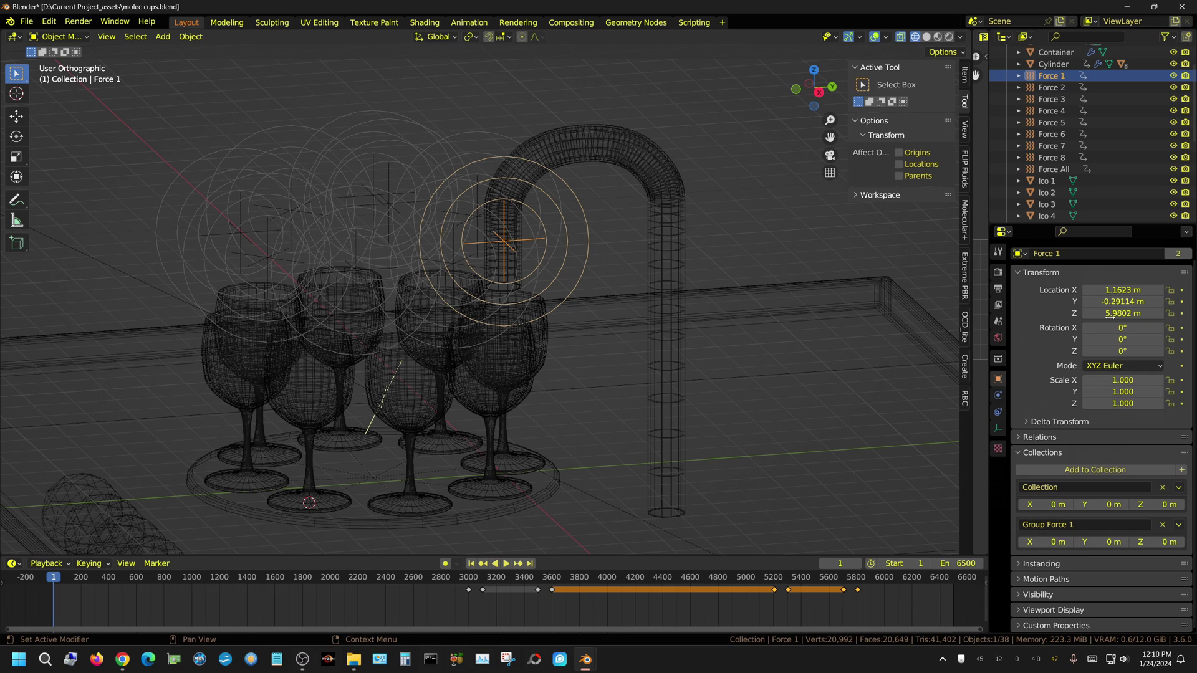
pyautogui.scroll(-5, 1110, 192)
pyautogui.scroll(-2, 1117, 197)
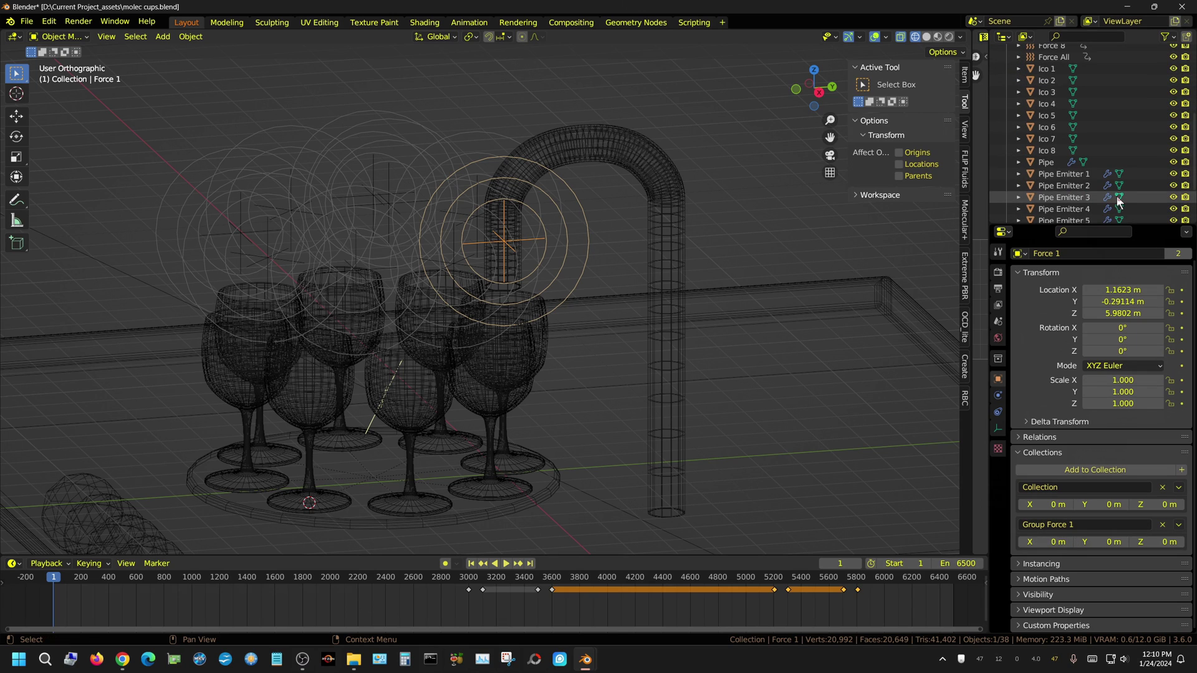
pyautogui.click(1066, 177)
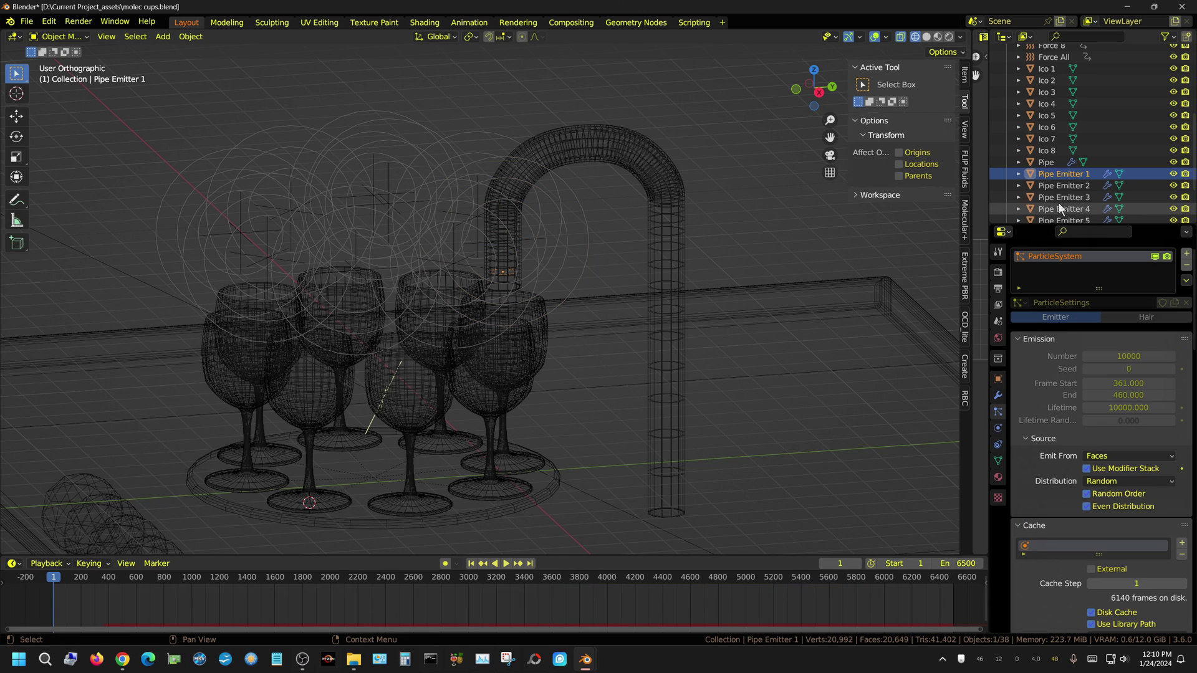
# Review Pipe Emitter 1's transform and collections, then its particle settings down to Field Weights
pyautogui.click(998, 379)
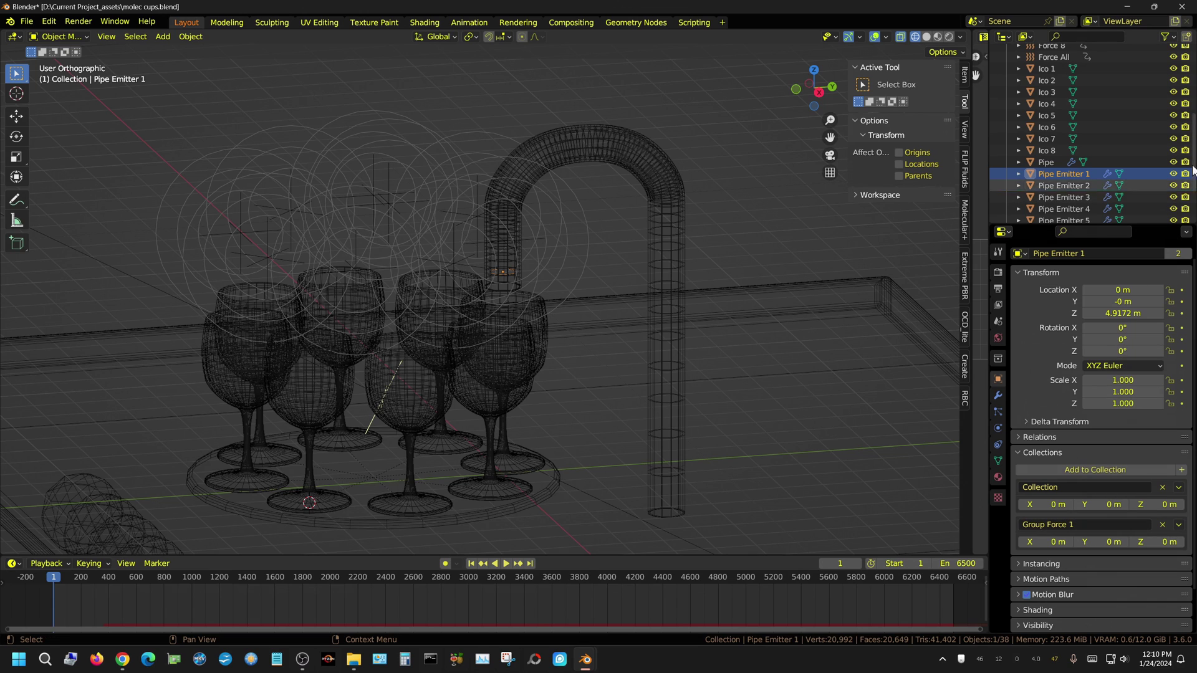
pyautogui.click(999, 412)
pyautogui.scroll(-2, 1075, 458)
pyautogui.scroll(-15, 1075, 457)
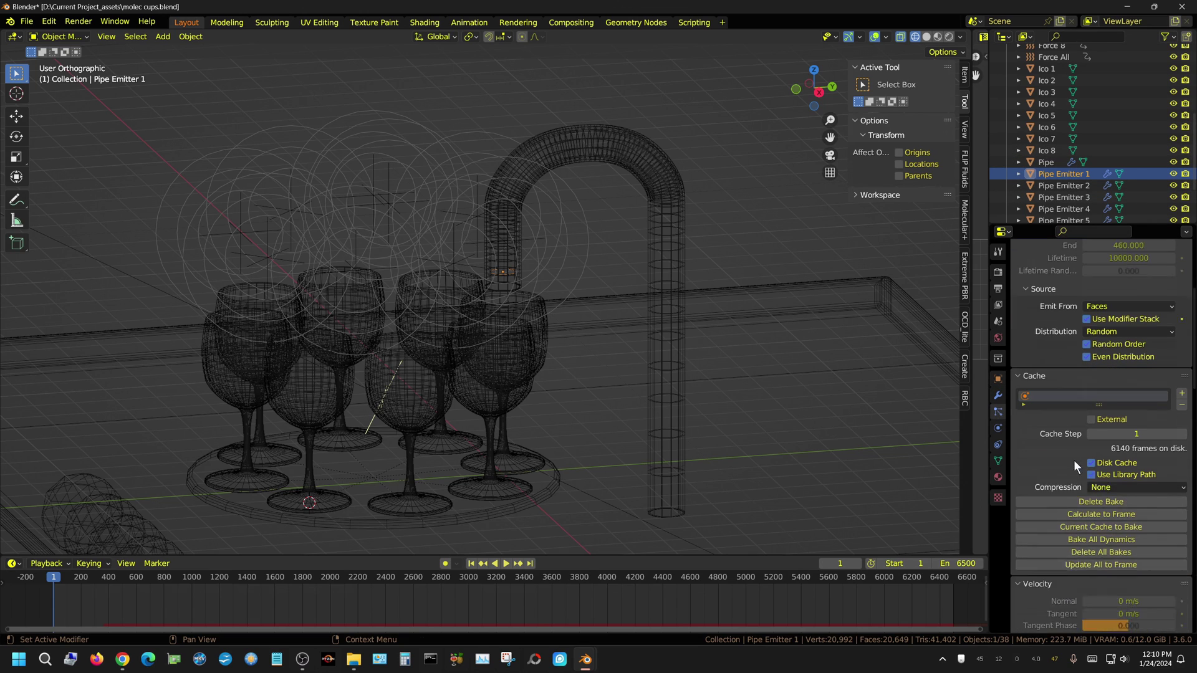
pyautogui.scroll(-5, 1079, 458)
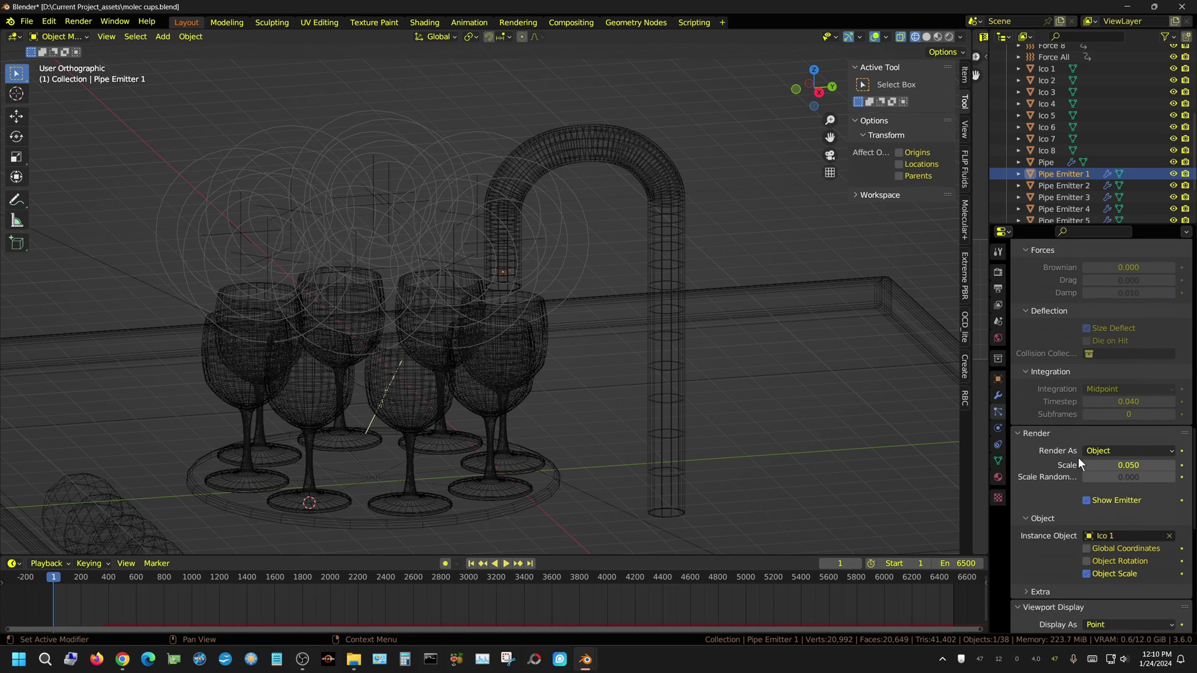
pyautogui.scroll(-10, 1098, 569)
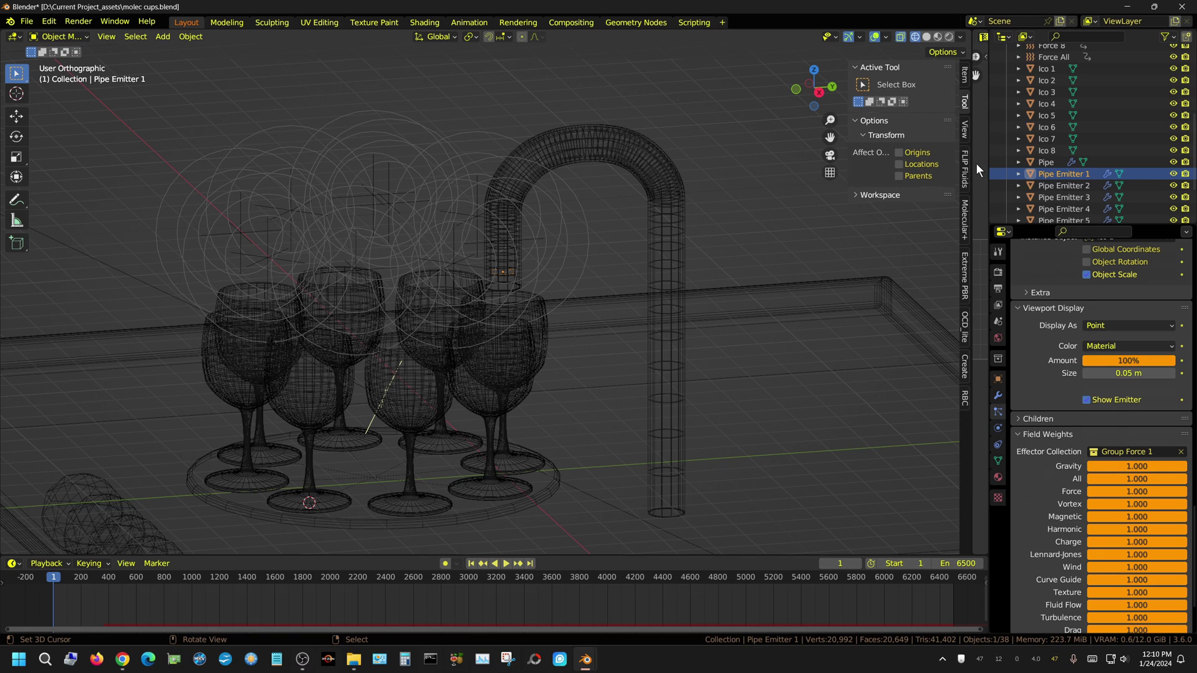
# Select Force 1, located at X 1.1623, Y −0.29114, Z 5.9802 m in Group Force 1
pyautogui.scroll(5, 1094, 141)
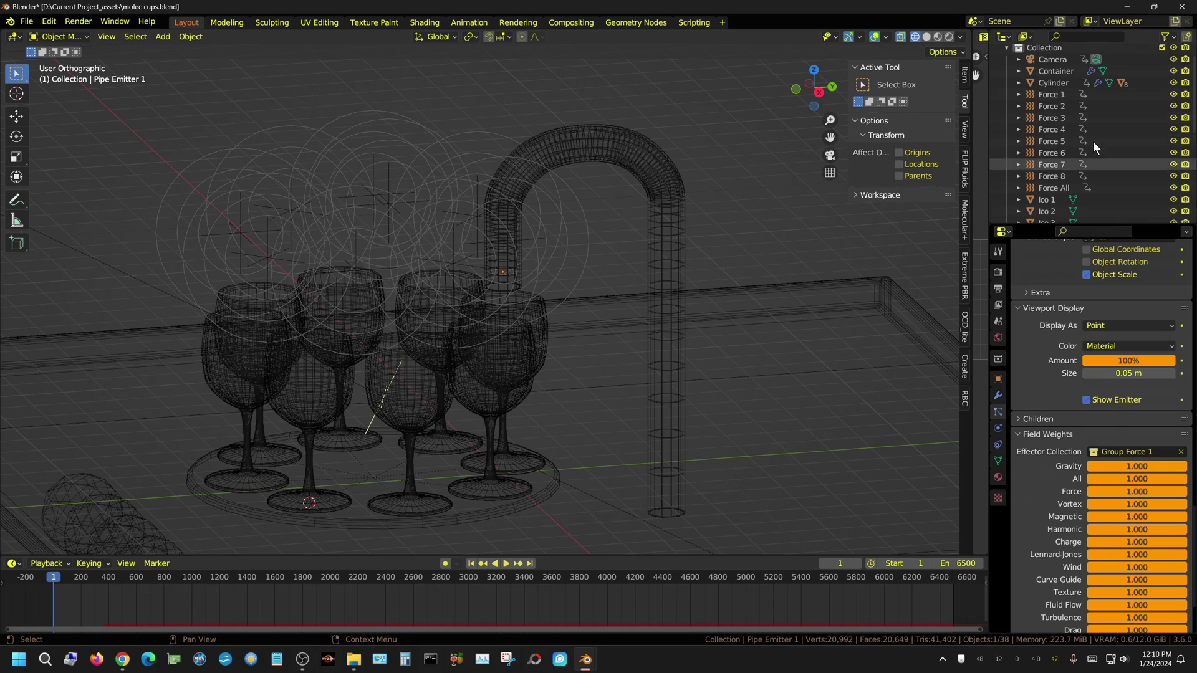
pyautogui.scroll(3, 1093, 141)
pyautogui.click(1054, 107)
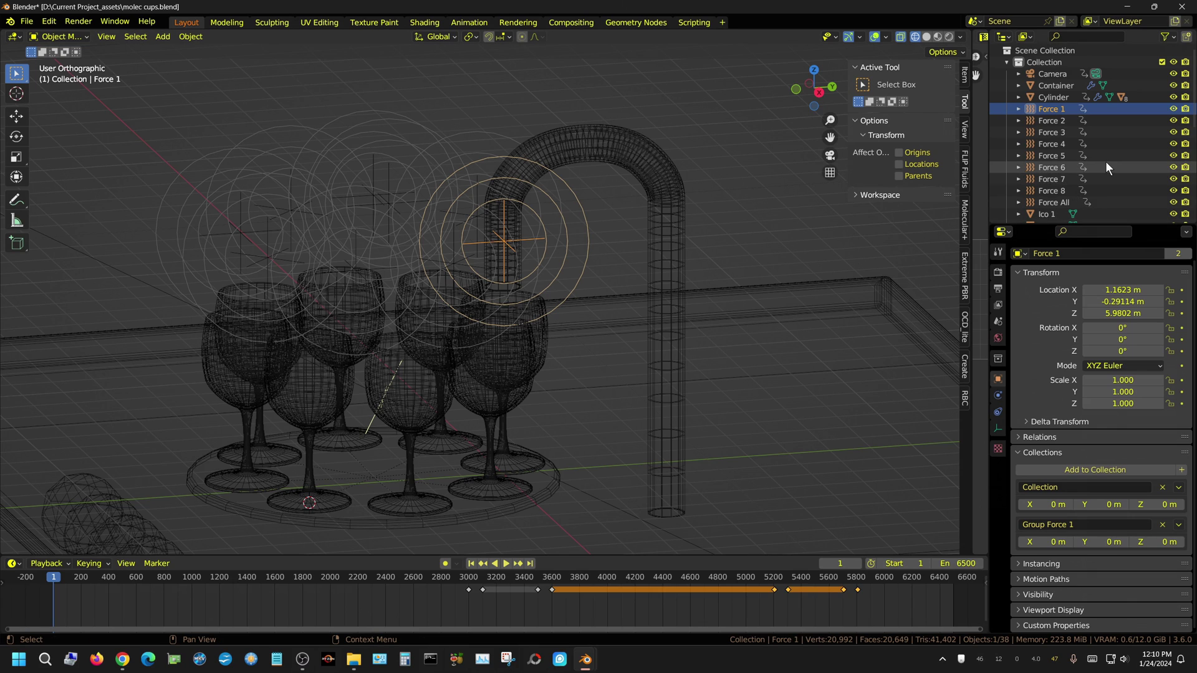
# Check Pipe Emitter 1's particle system, then select Force All at X 0, Y −3.1679, Z 7.008 m
pyautogui.scroll(-5, 1106, 163)
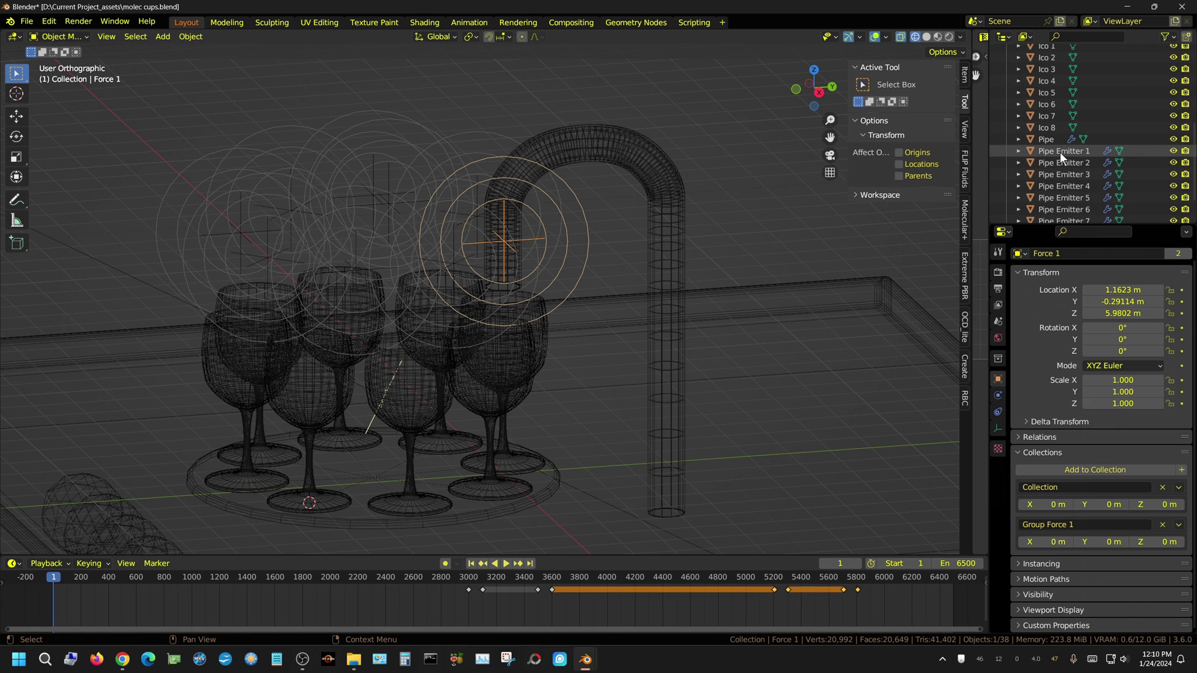
pyautogui.click(1060, 152)
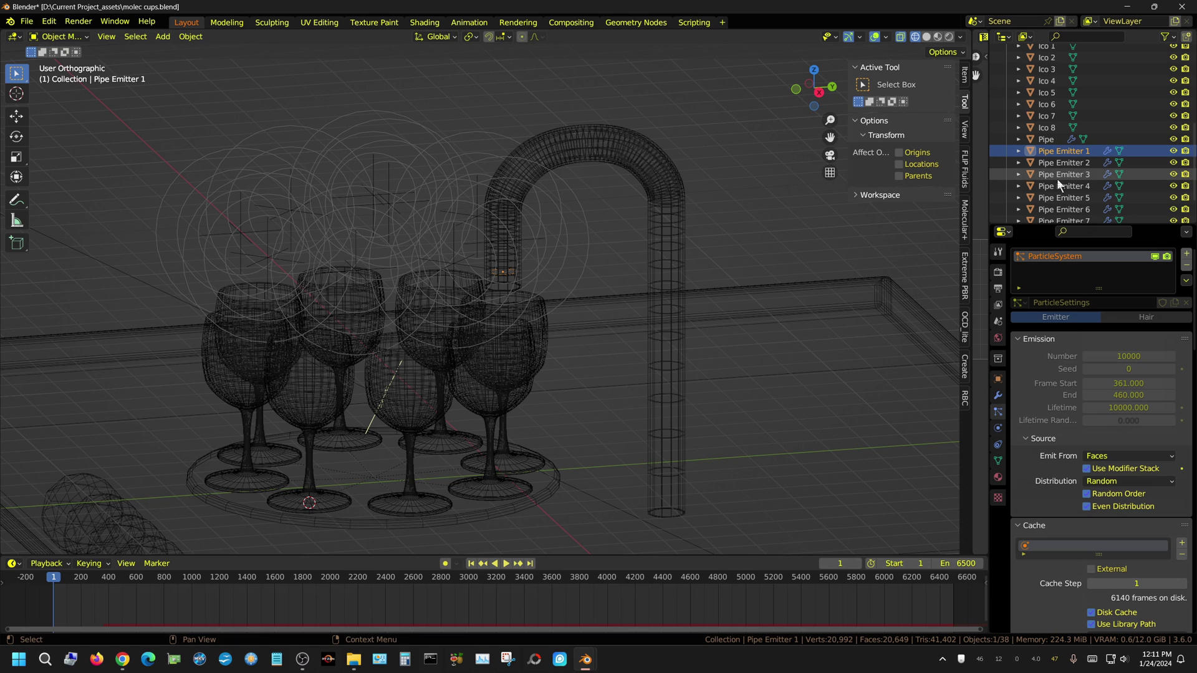
pyautogui.scroll(5, 1101, 172)
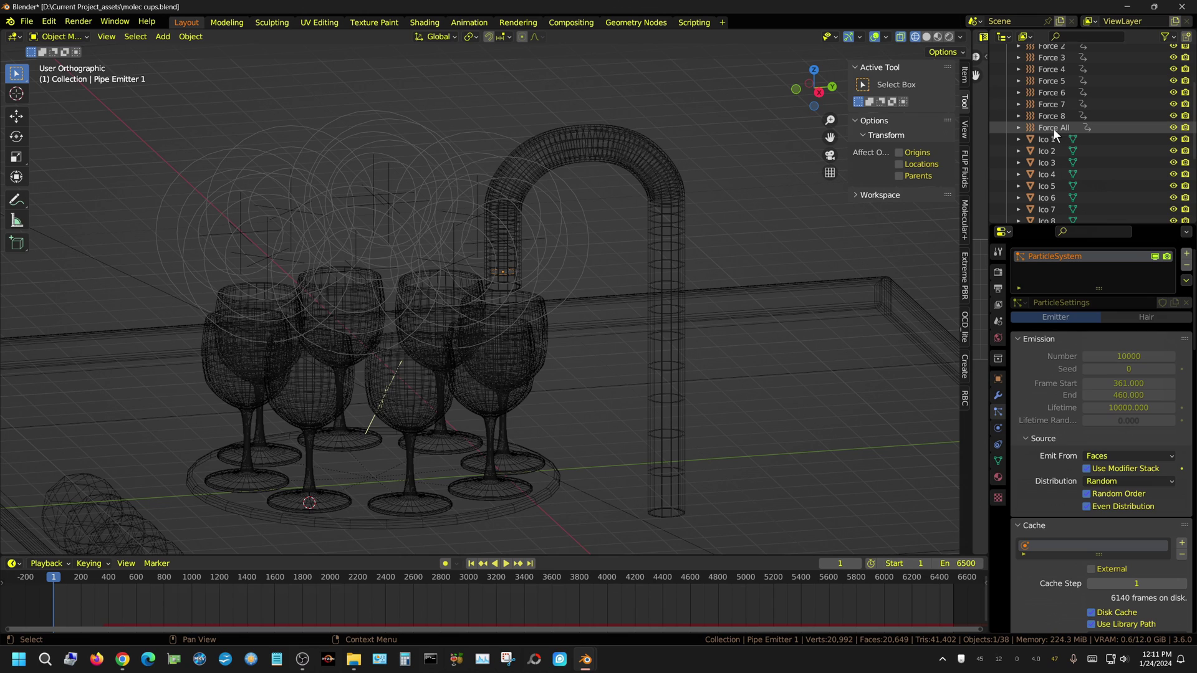
pyautogui.click(1053, 129)
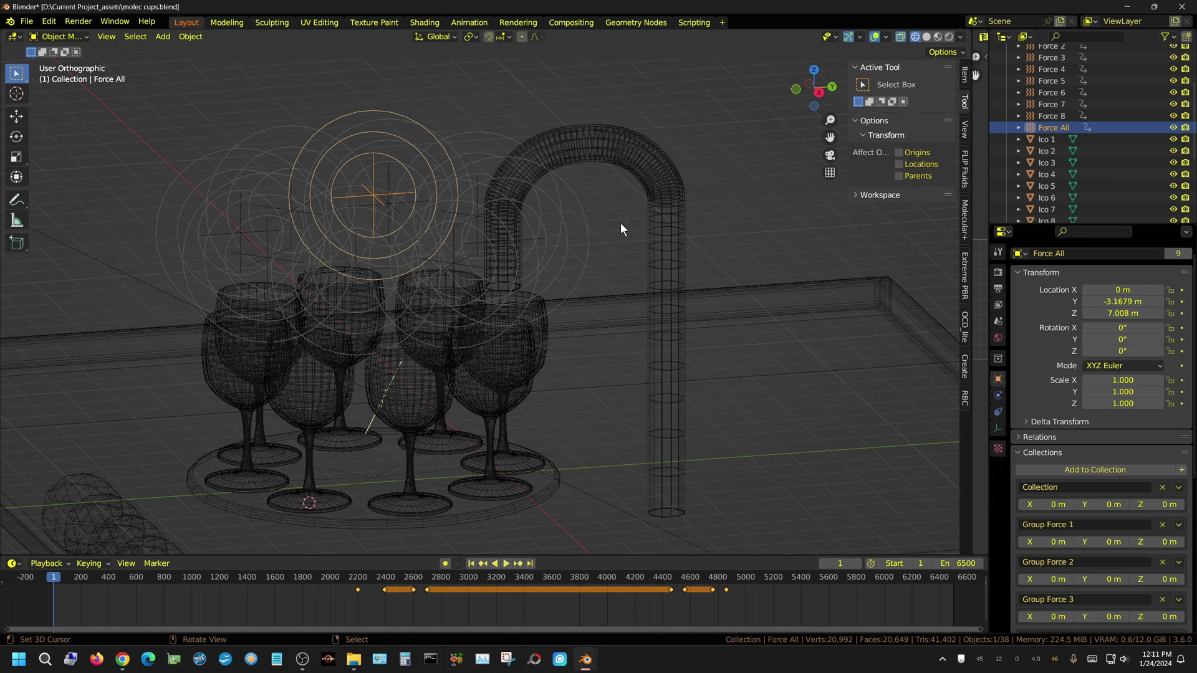
pyautogui.scroll(-3, 643, 243)
pyautogui.scroll(-8, 1080, 422)
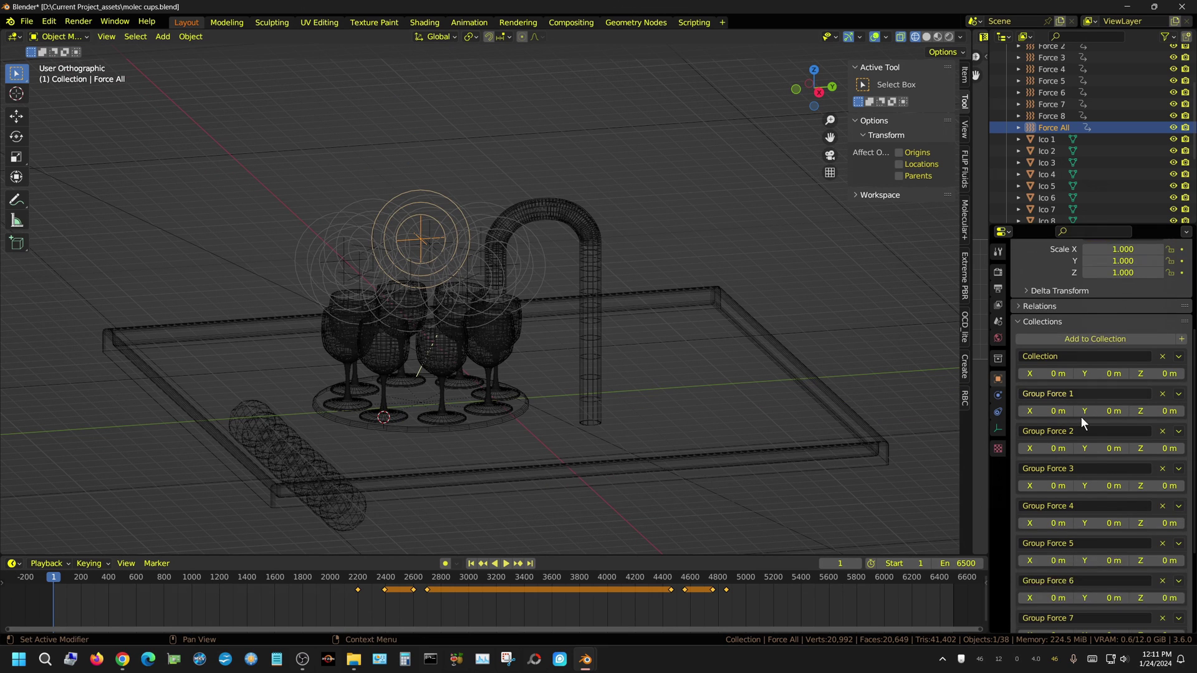
pyautogui.scroll(1, 1085, 415)
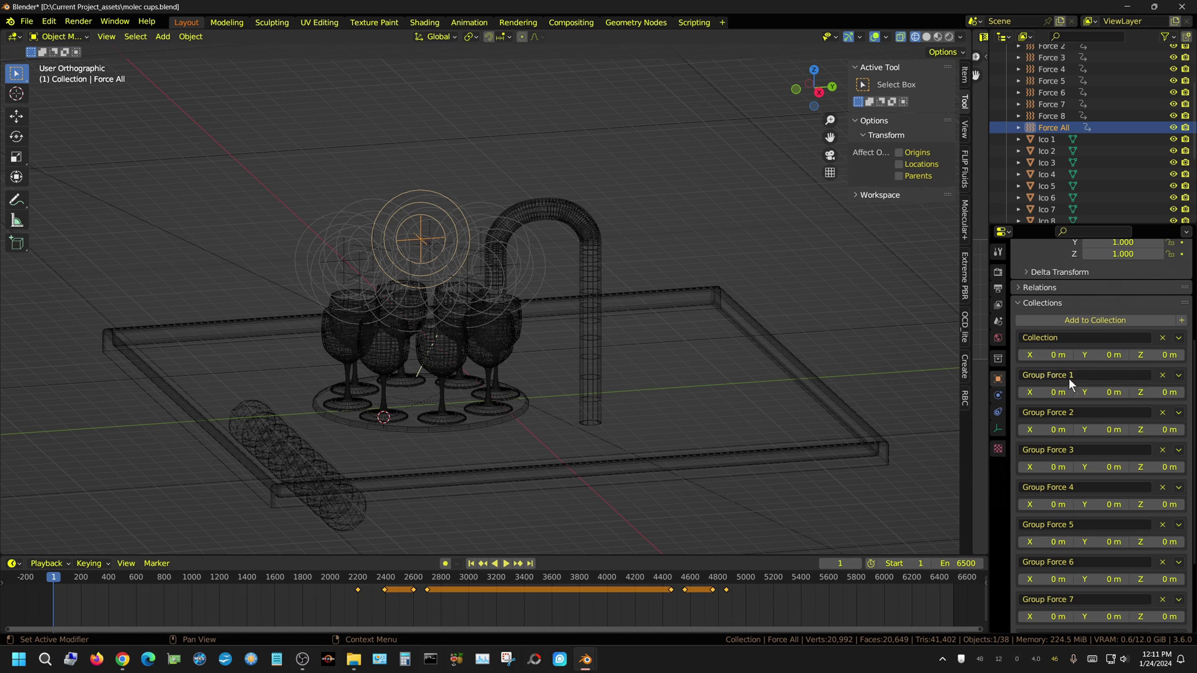
pyautogui.scroll(-3, 1070, 593)
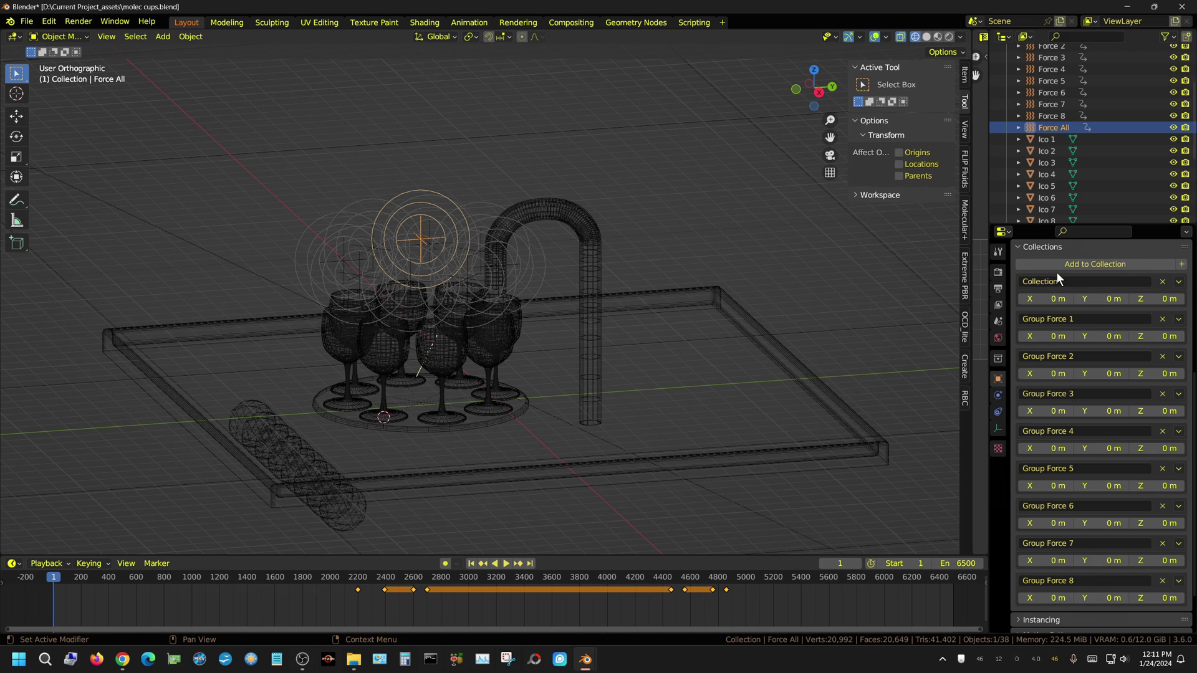
pyautogui.click(1047, 92)
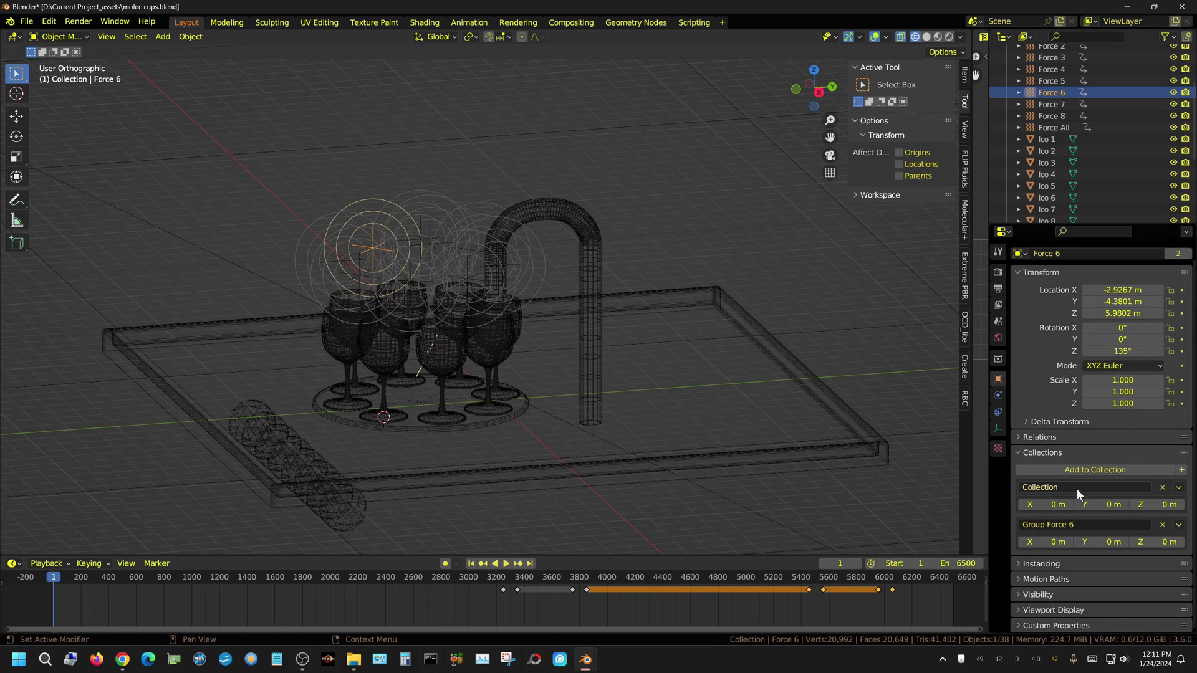
pyautogui.scroll(3, 1091, 129)
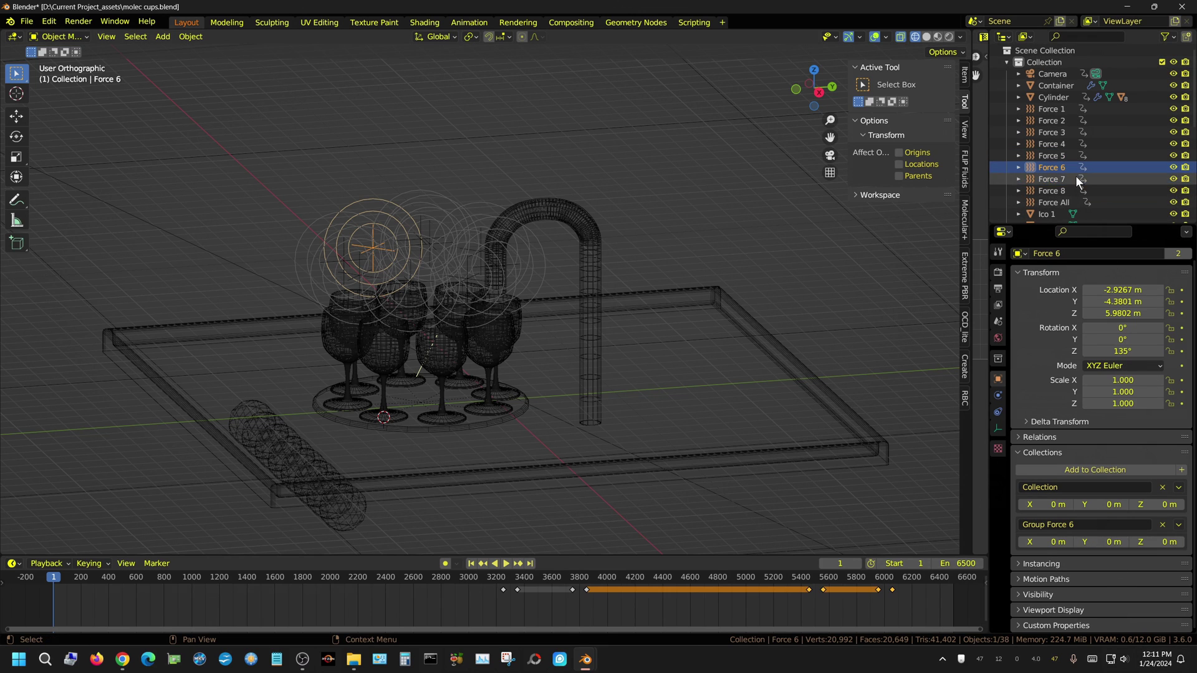
pyautogui.click(1050, 201)
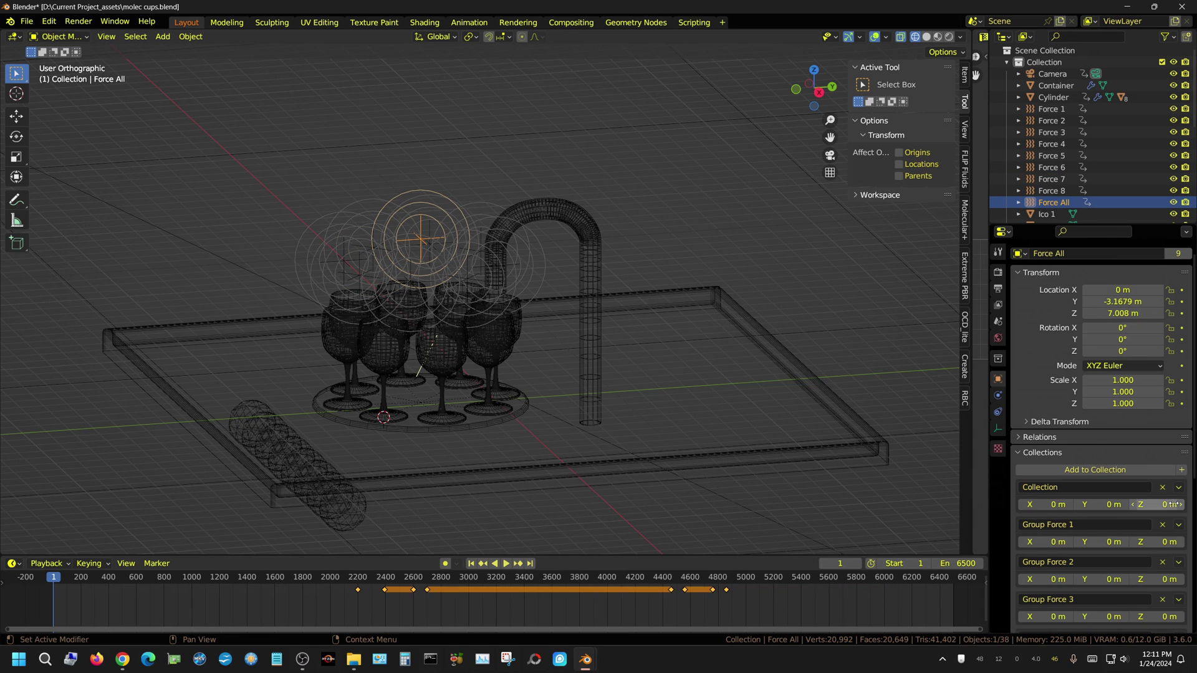
pyautogui.scroll(-5, 1169, 524)
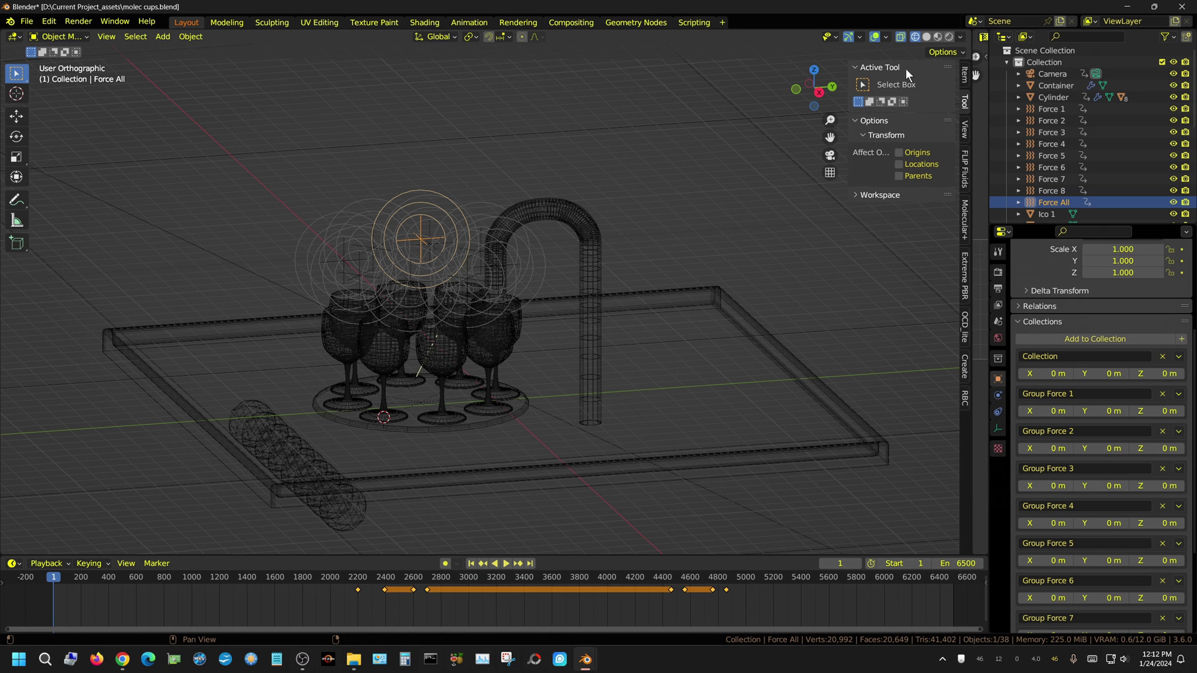
# Switch to Solid shading, orbit over the tray and play the animation to watch glasses fill
pyautogui.click(928, 37)
pyautogui.moveTo(635, 495); pyautogui.dragTo(702, 515, button='middle')
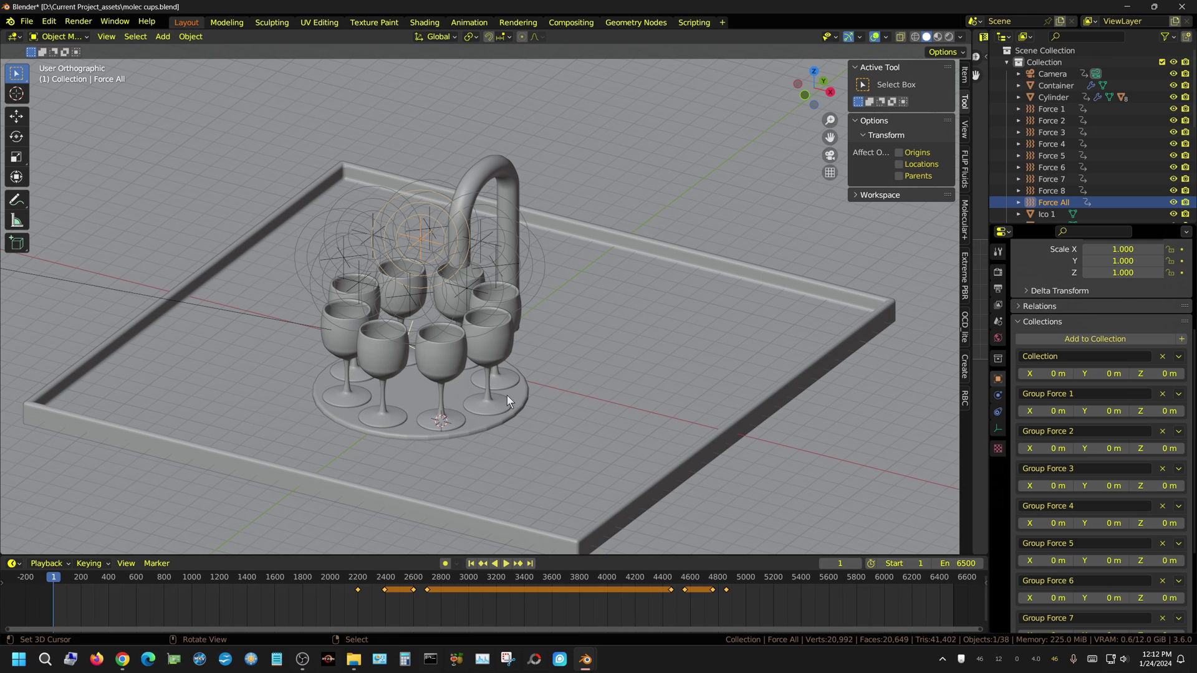
pyautogui.click(505, 564)
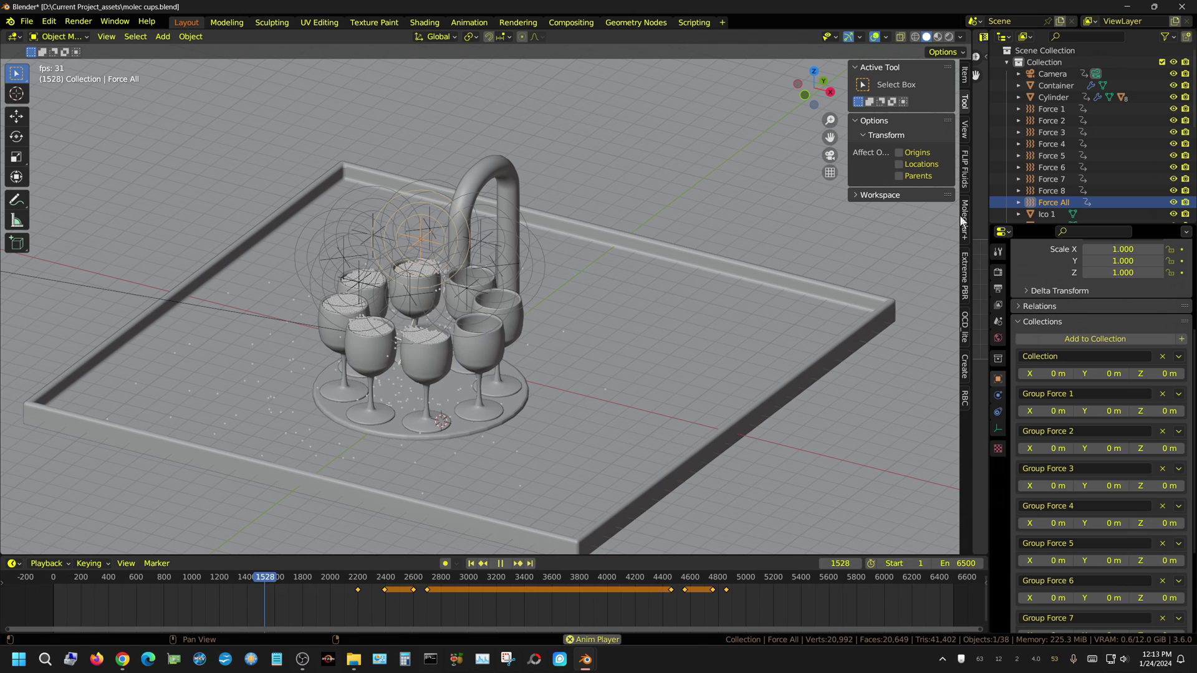
# Select Pipe Emitter 1 and show its Molecular+ settings: baked, 10000 particles, 6140 frames cached
pyautogui.scroll(-6, 1098, 172)
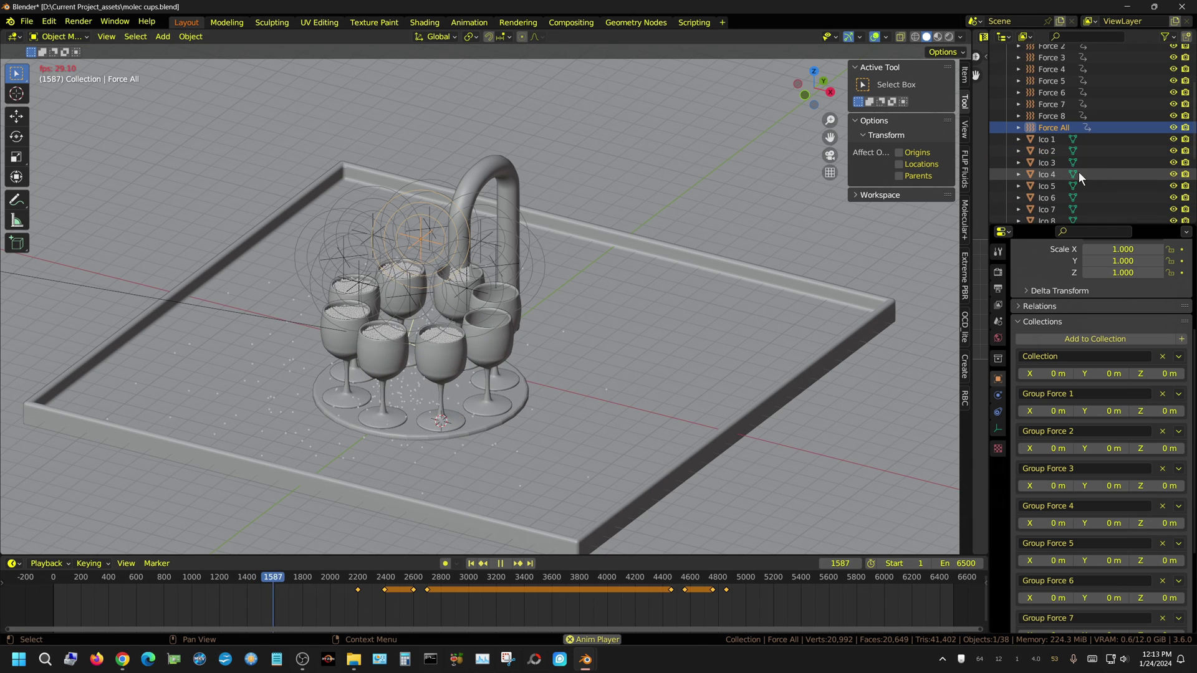
pyautogui.click(1070, 167)
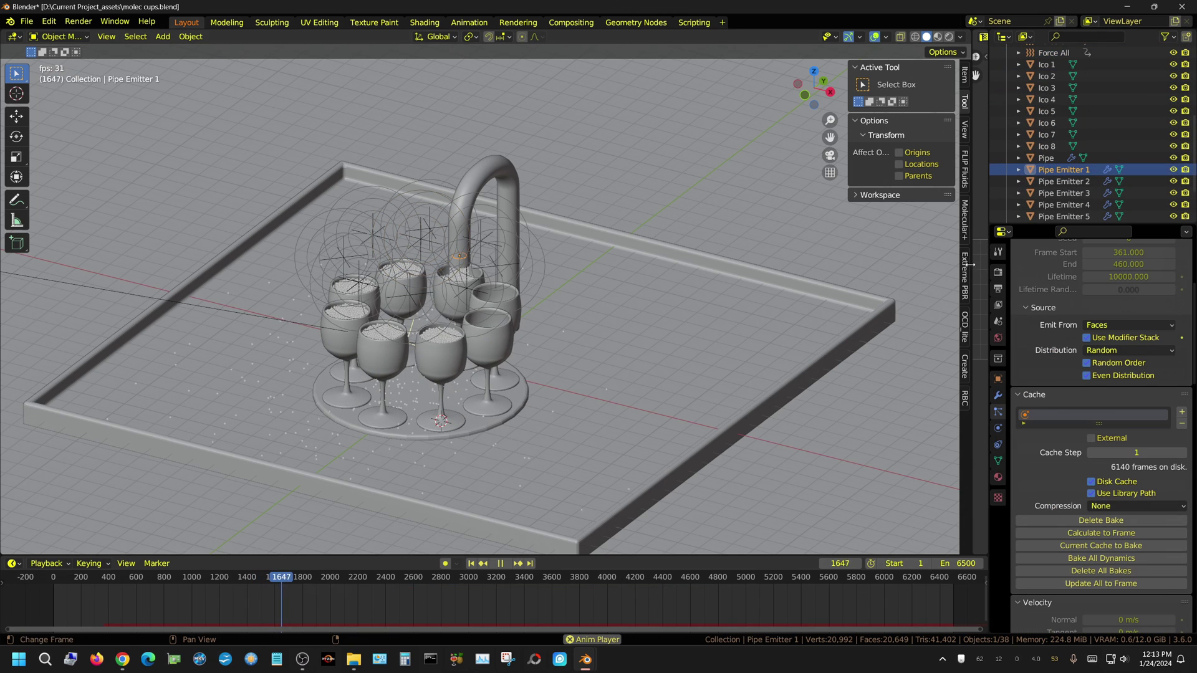
pyautogui.click(964, 220)
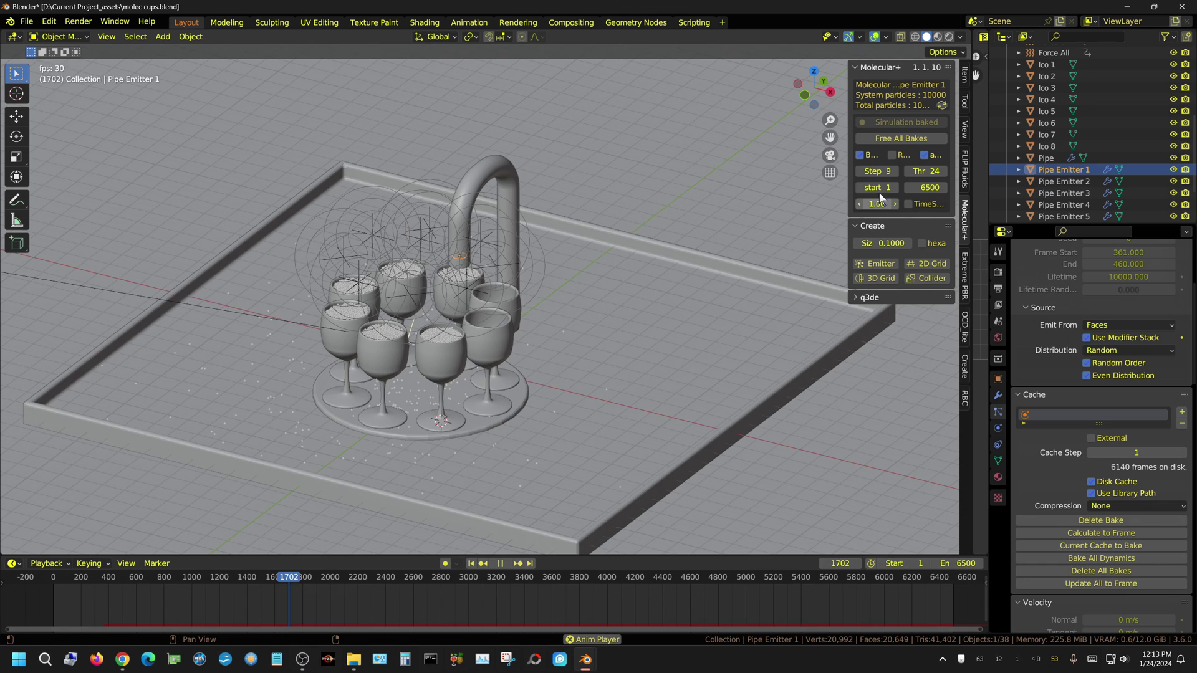